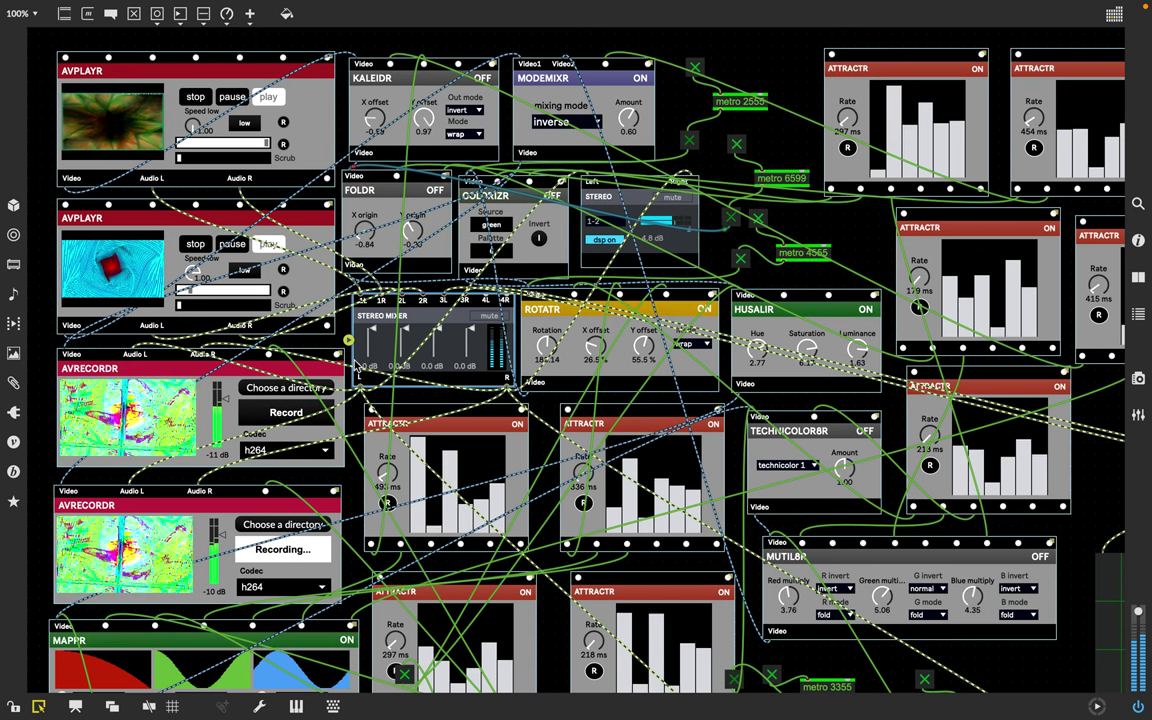
# - Lock the patcher and scrub the first AVPLAYR's clip to about its midpoint
pyautogui.click(14, 708)
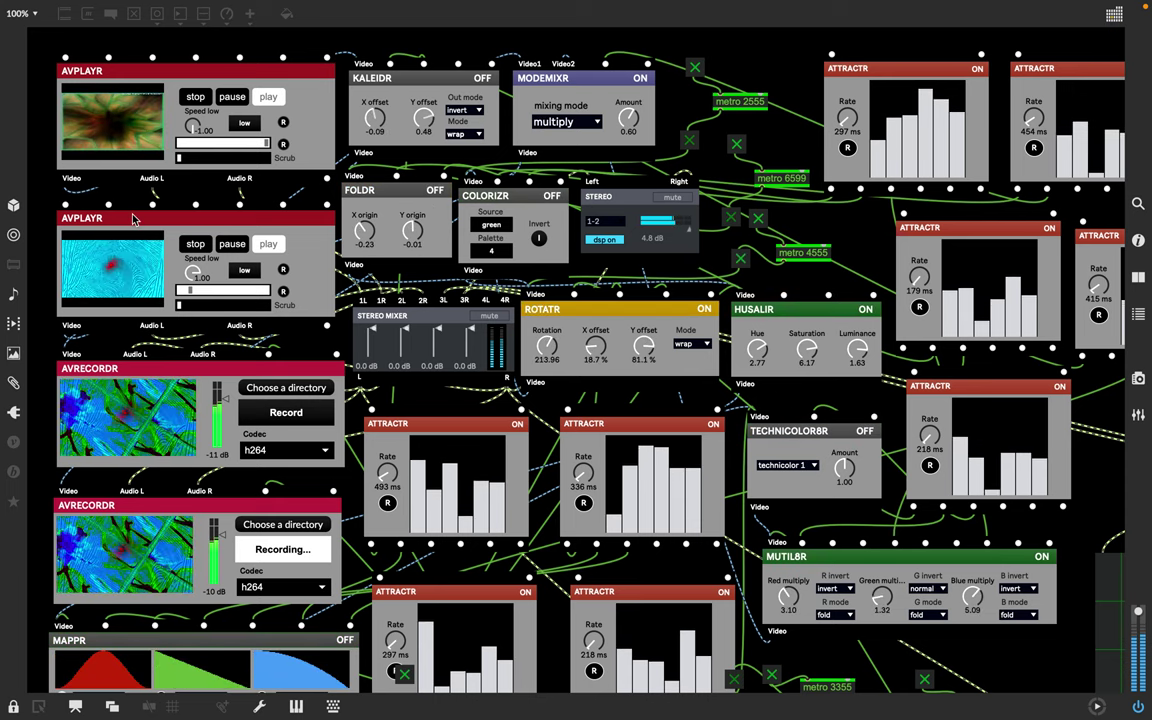
pyautogui.moveTo(133, 219)
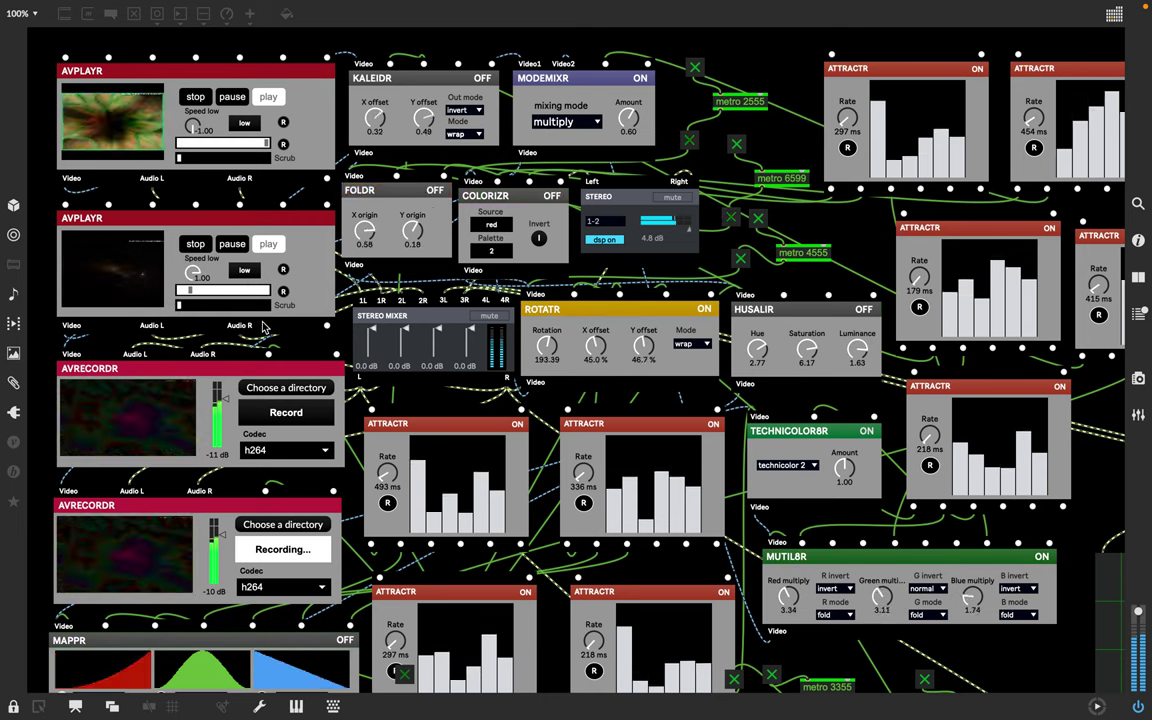
pyautogui.click(246, 160)
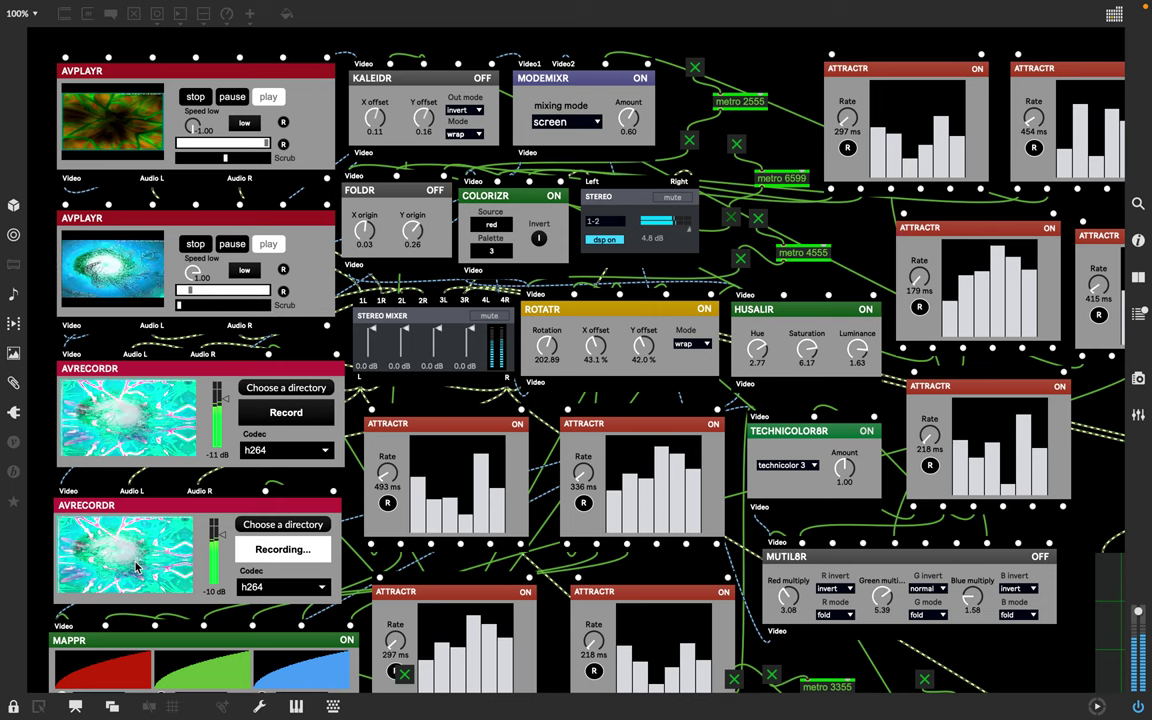
# - Examine the MAPPR module, its color-mapping functions, and the metro objects and toggles below the modules
pyautogui.scroll(-8, 136, 568)
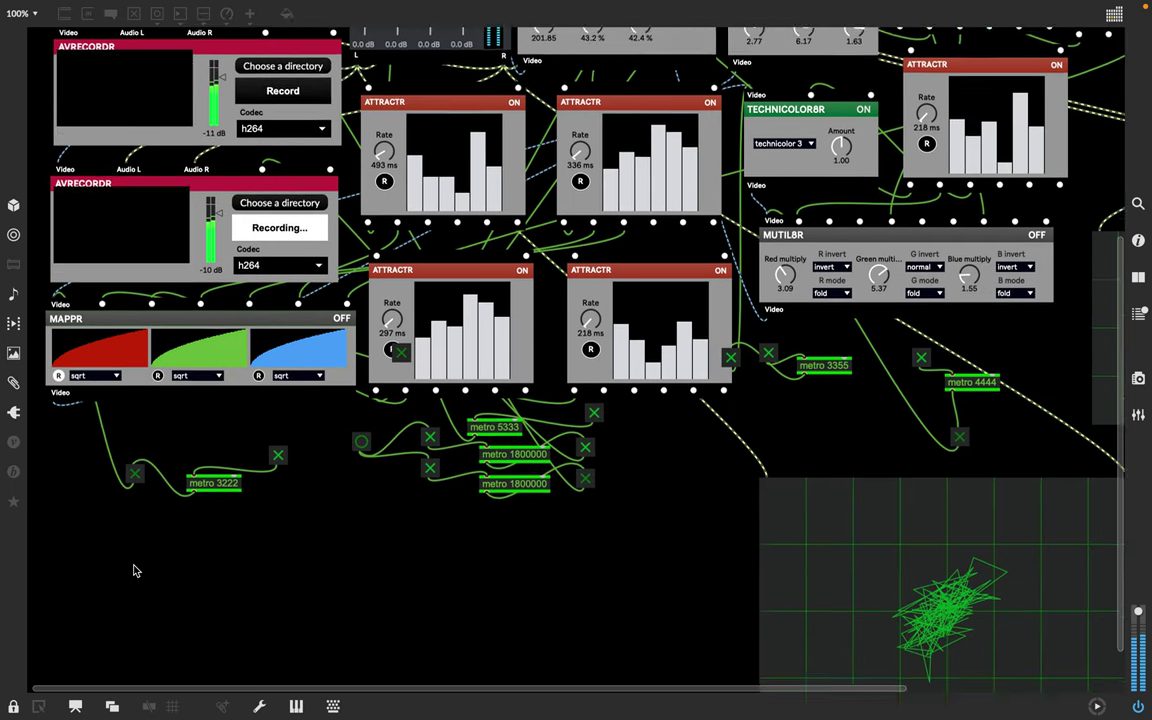
pyautogui.scroll(-2, 136, 571)
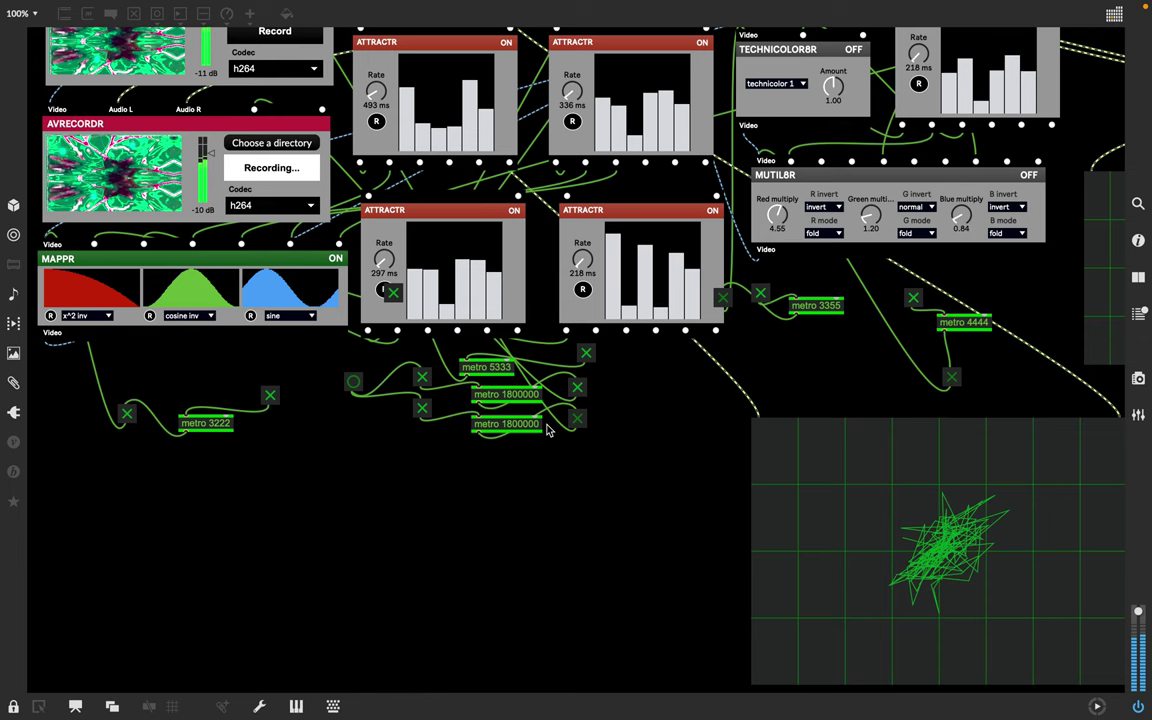
pyautogui.scroll(4, 514, 466)
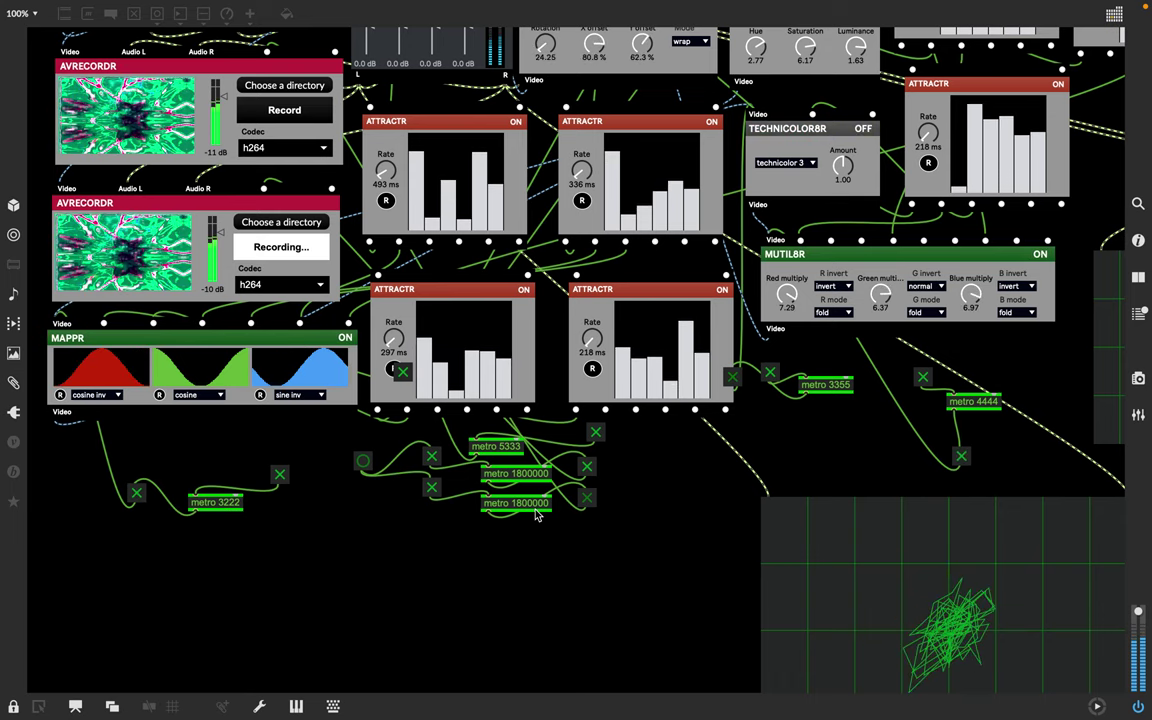
pyautogui.scroll(3, 535, 515)
pyautogui.hscroll(2, 535, 515)
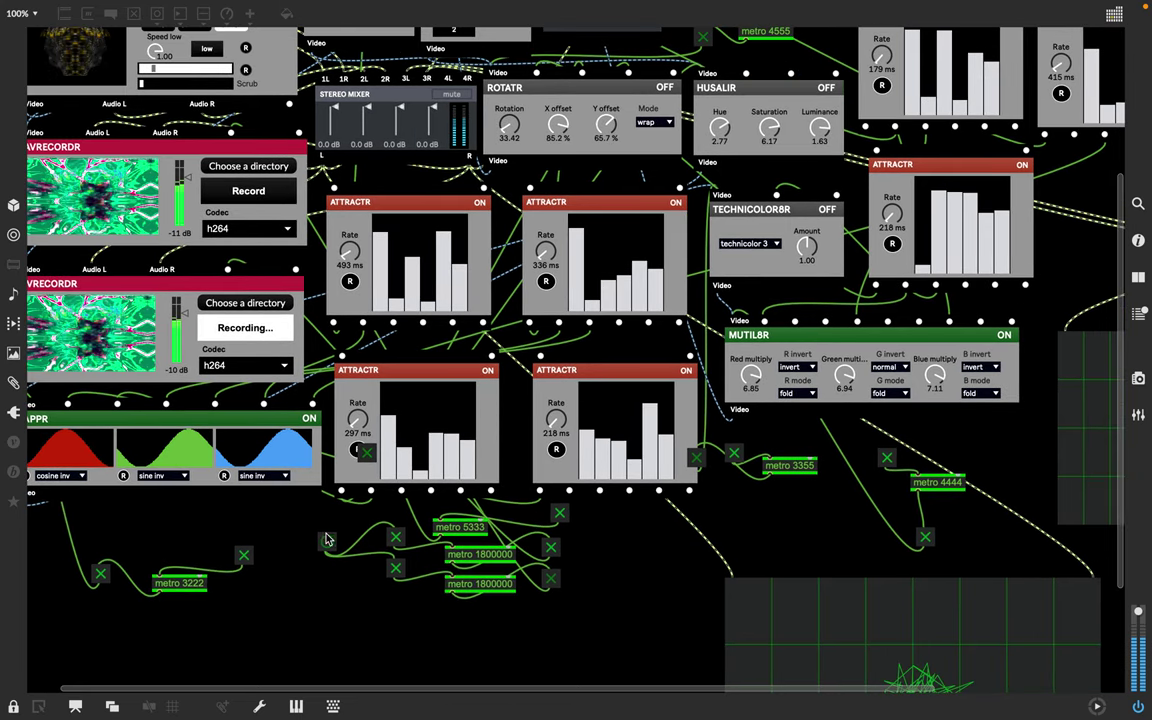
pyautogui.scroll(-3, 322, 540)
pyautogui.hscroll(-2, 322, 540)
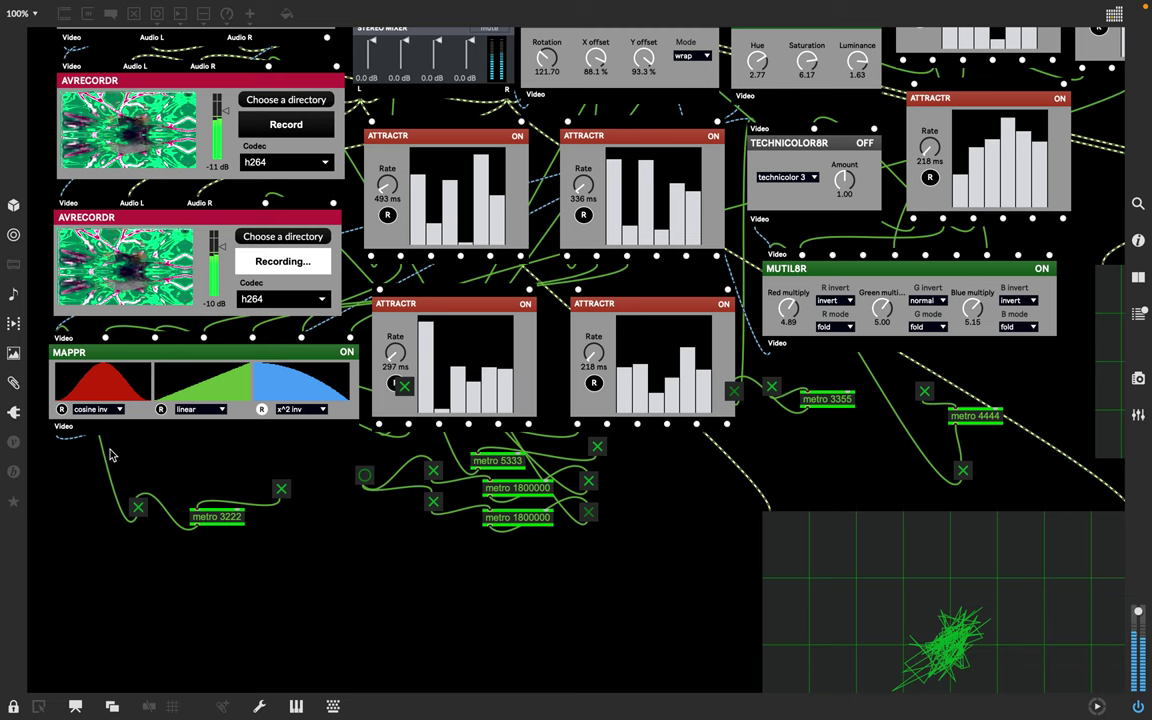
pyautogui.scroll(4, 115, 373)
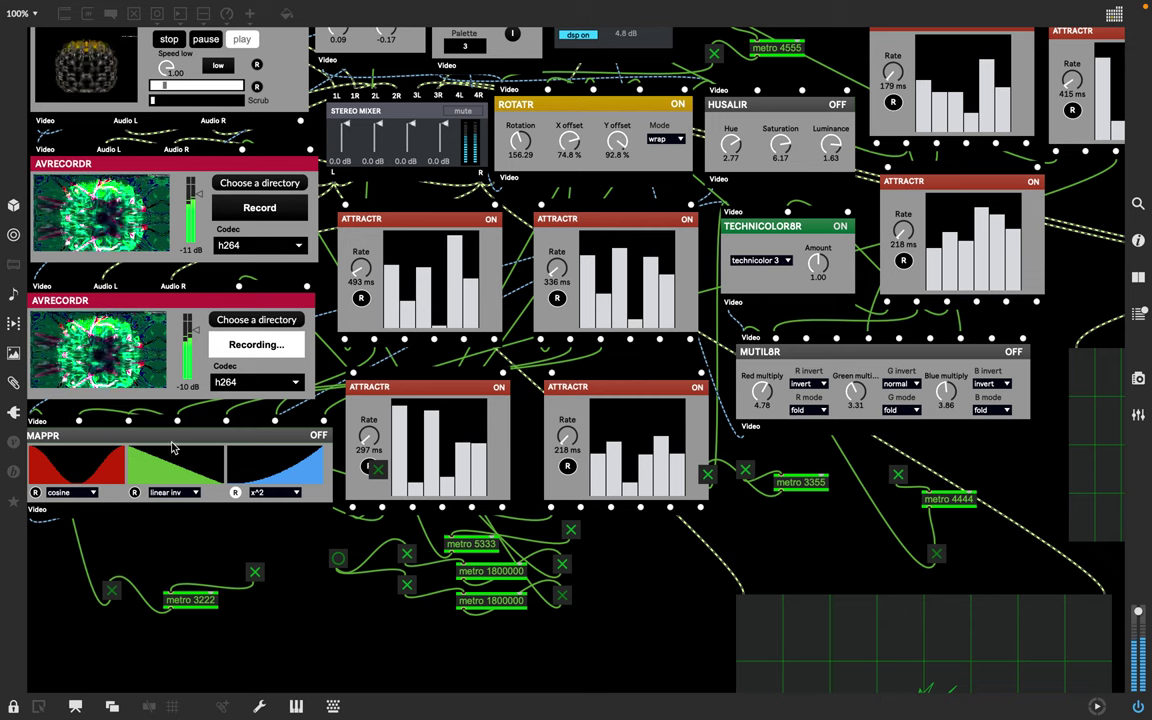
pyautogui.click(324, 439)
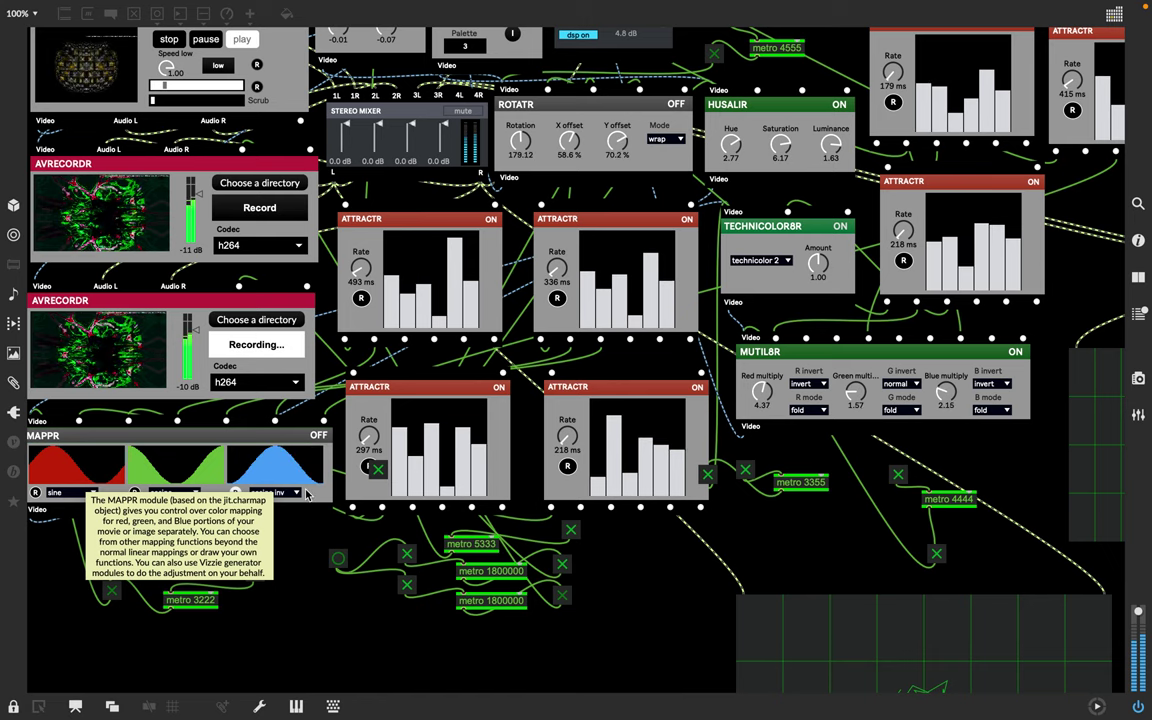
pyautogui.hscroll(-2, 265, 510)
pyautogui.scroll(-1, 265, 510)
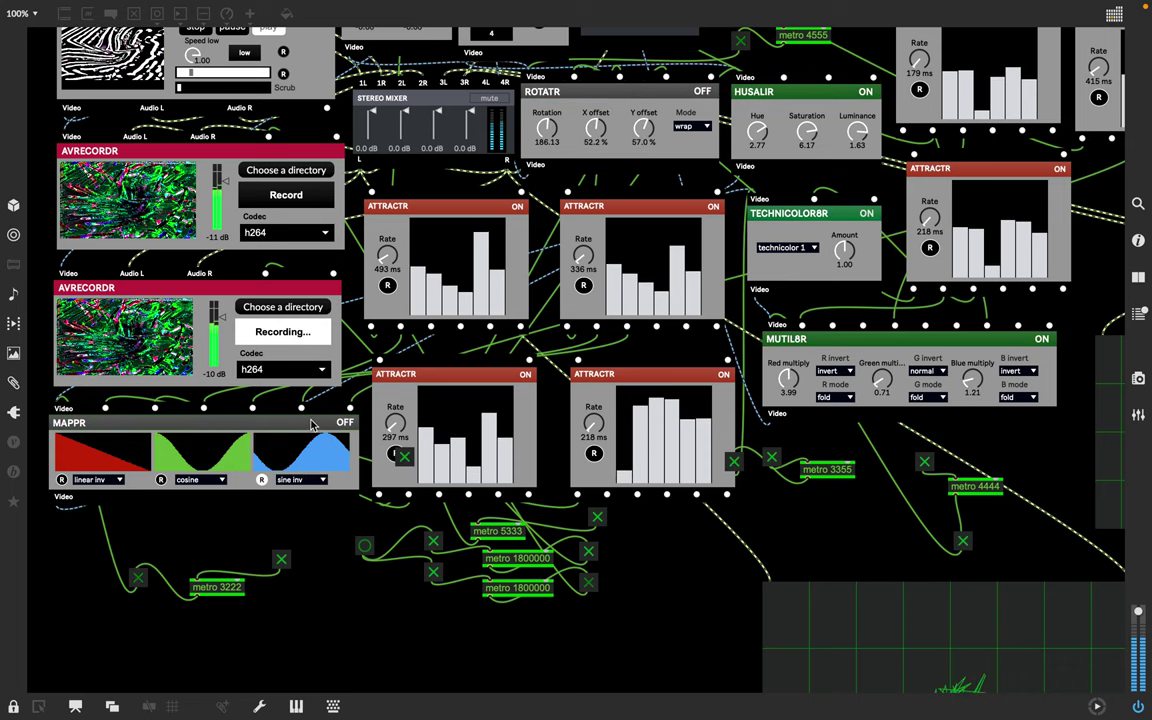
pyautogui.moveTo(316, 427)
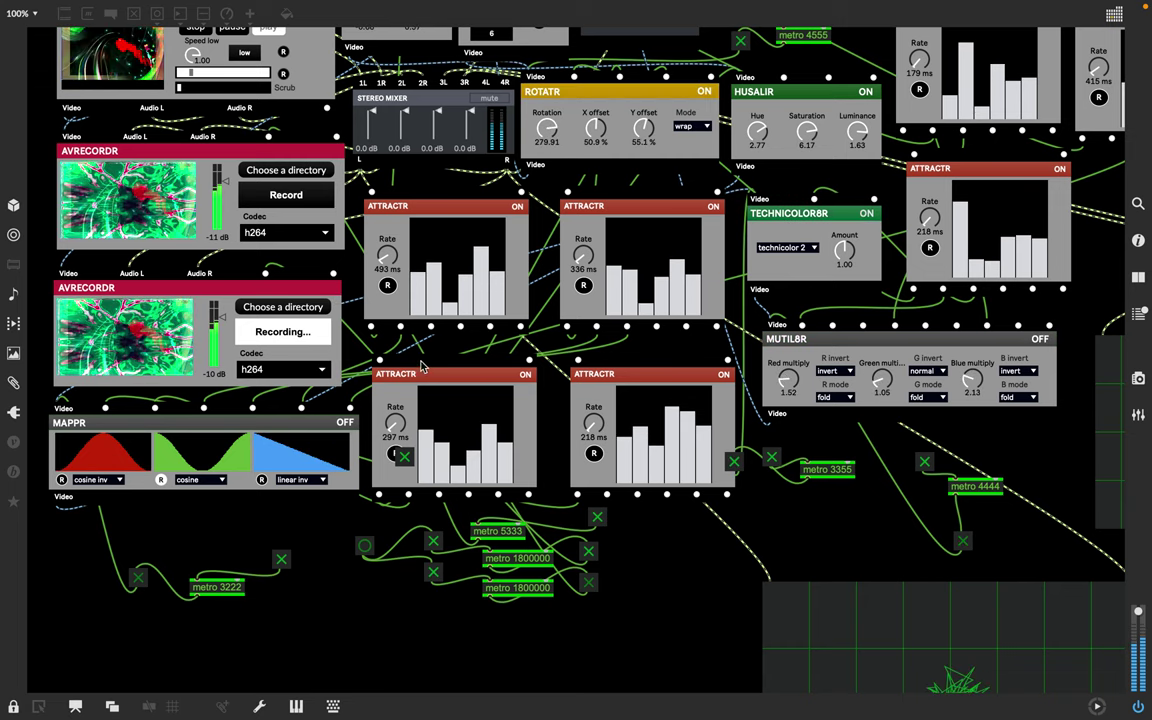
# - Examine the FOLDR and KALEIDR modules and read the description of how FOLDR mirrors the image
pyautogui.scroll(5, 460, 355)
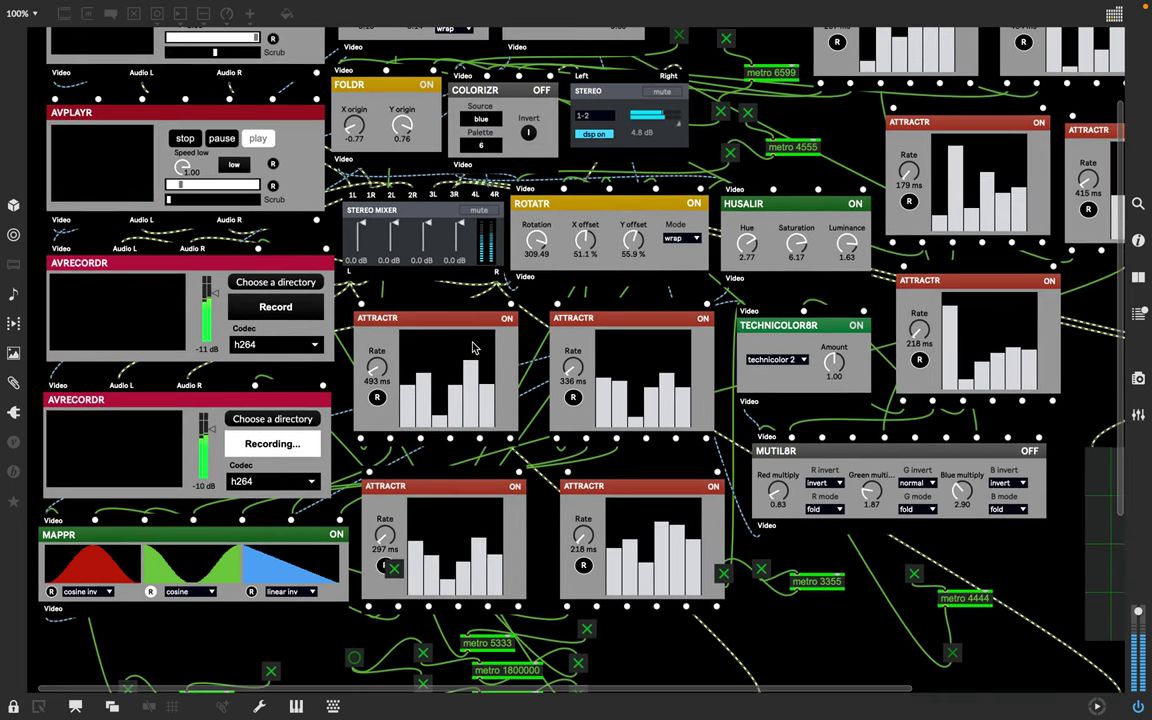
pyautogui.scroll(5, 474, 347)
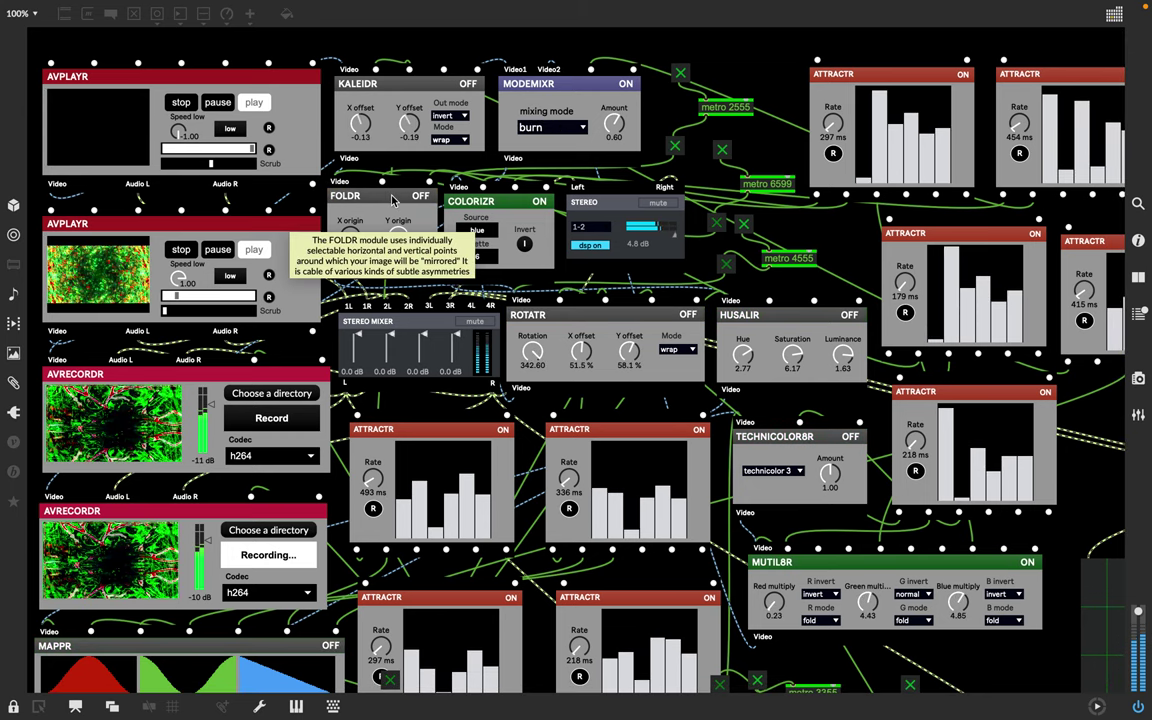
pyautogui.moveTo(406, 88)
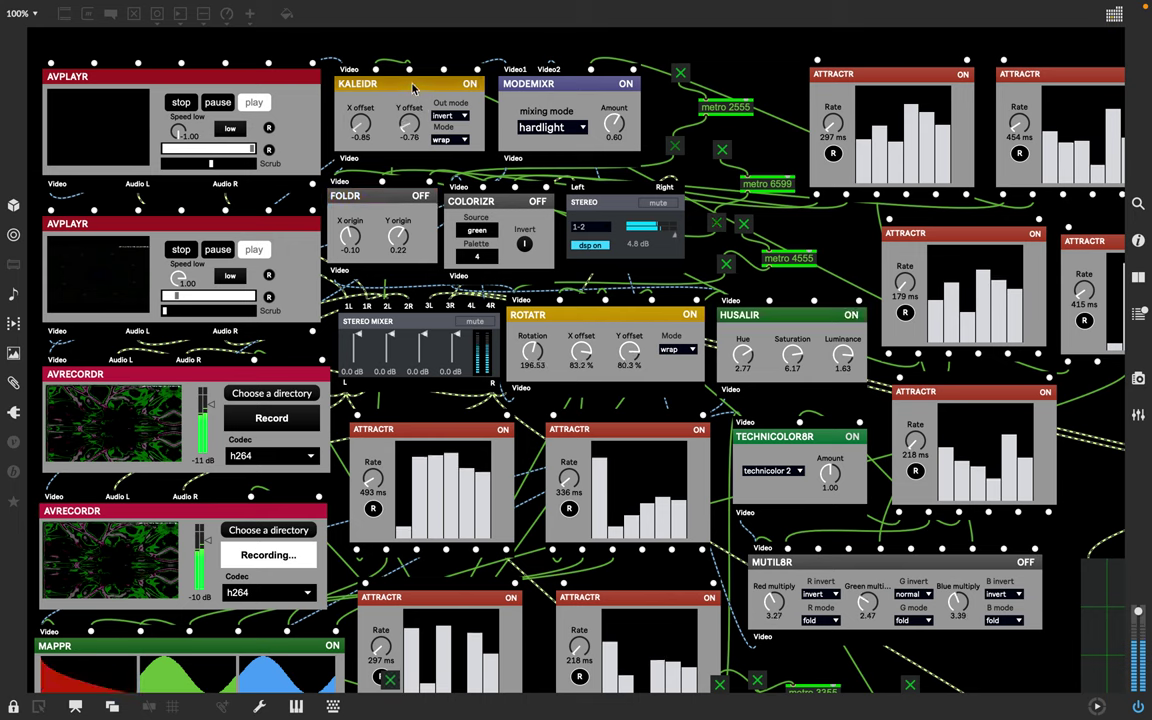
pyautogui.moveTo(415, 92)
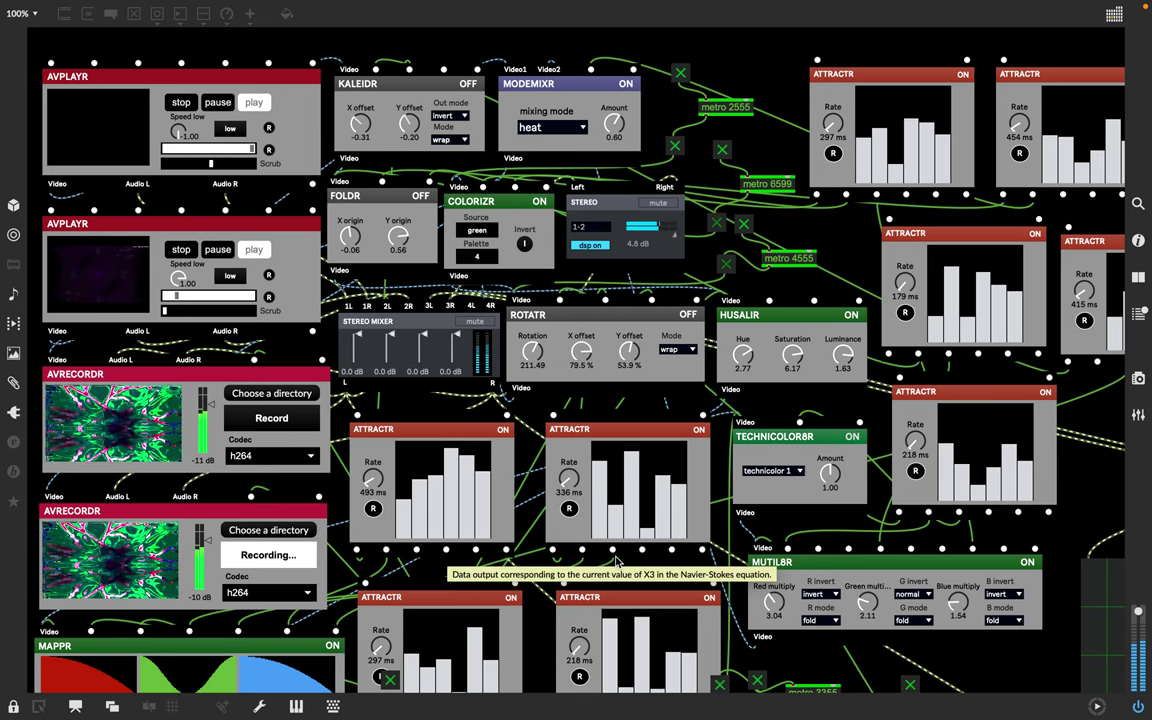
# - Set the rate of the 336 ms ATTRACTR module to 729 ms
pyautogui.scroll(-5, 617, 562)
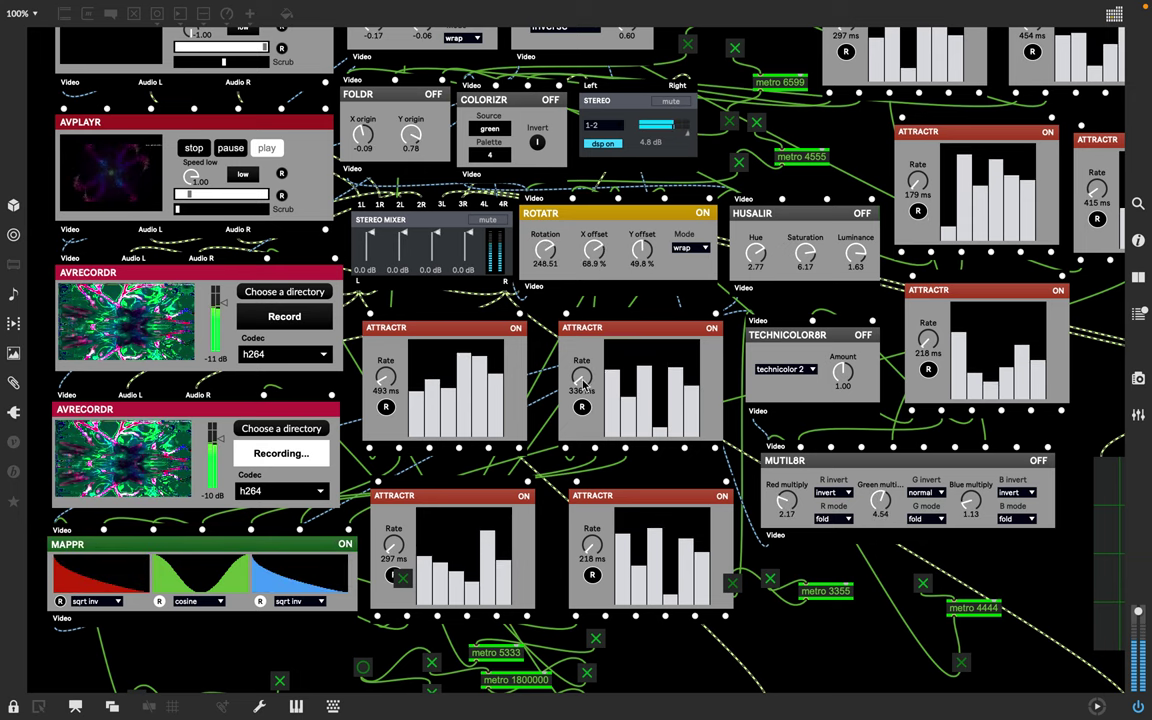
pyautogui.moveTo(583, 383); pyautogui.dragTo(583, 343)
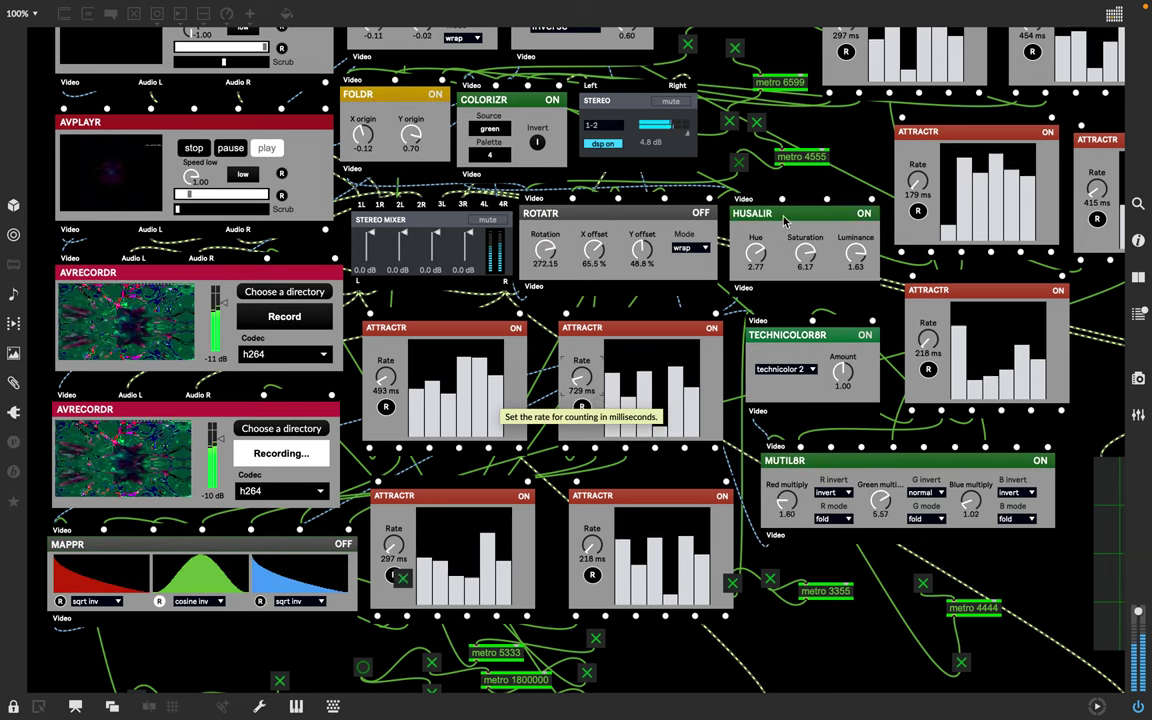
# - Set TECHNICOLOR8R's amount to 1.38 and its process to technicolor 1
pyautogui.click(857, 334)
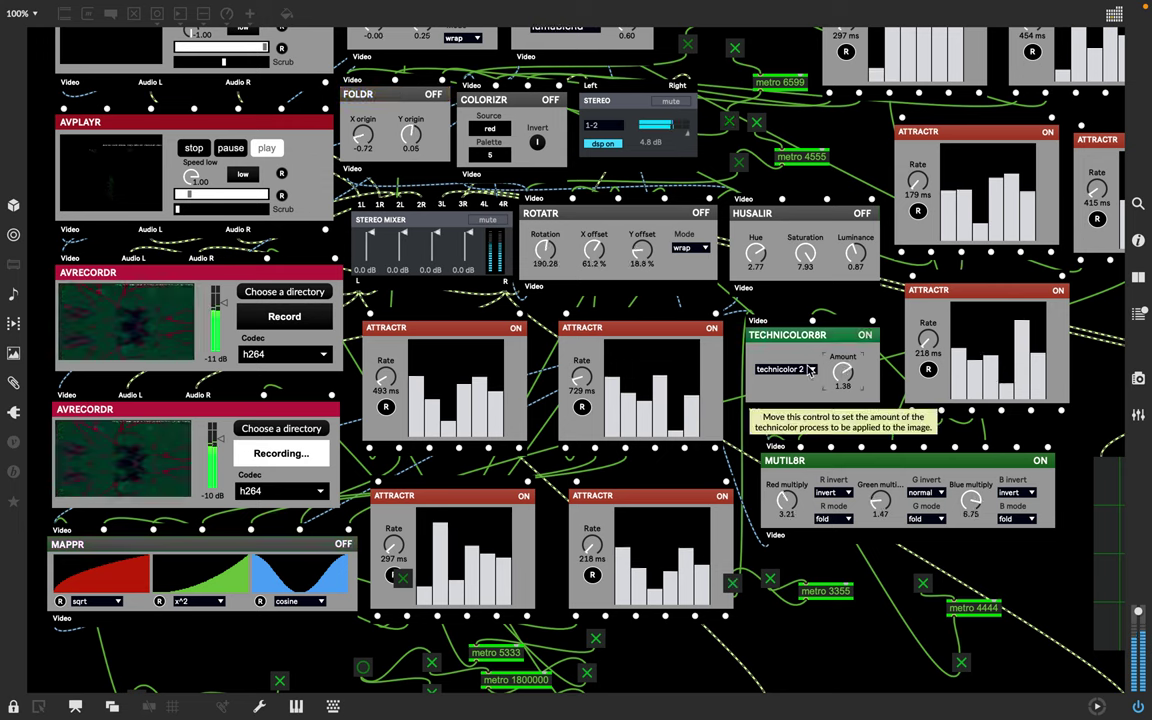
pyautogui.click(813, 369)
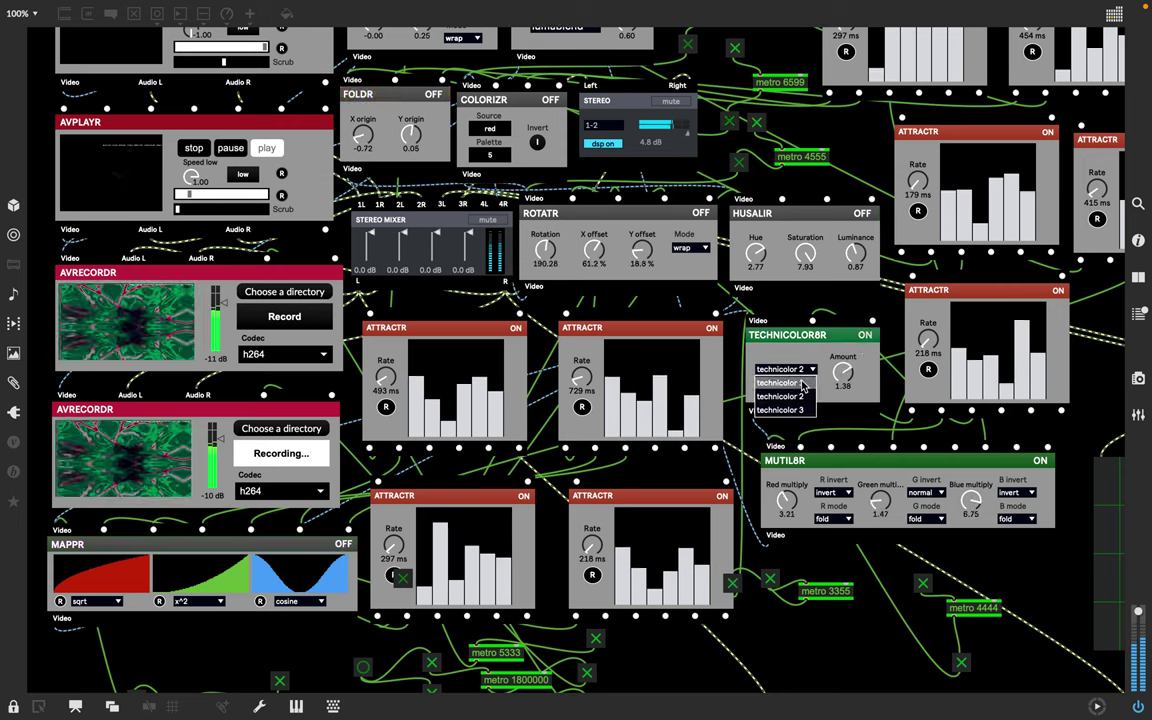
pyautogui.click(802, 390)
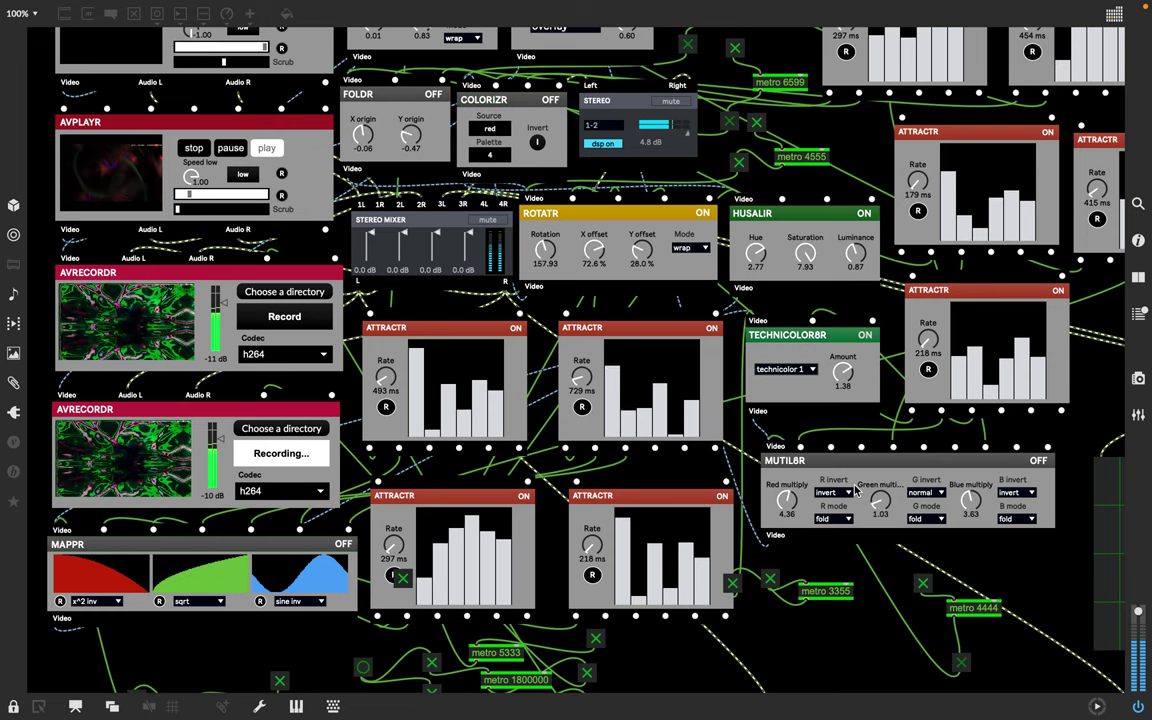
# - Set the G invert option of the MUTIL8R module to invert
pyautogui.scroll(-1, 860, 480)
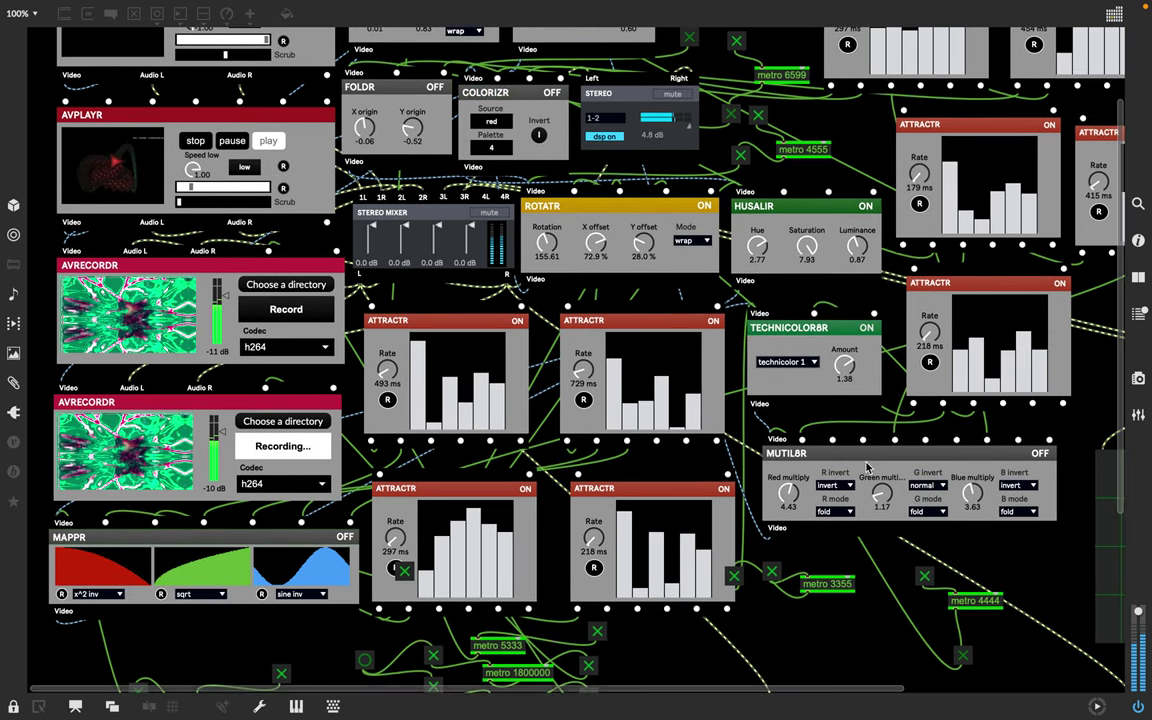
pyautogui.click(921, 485)
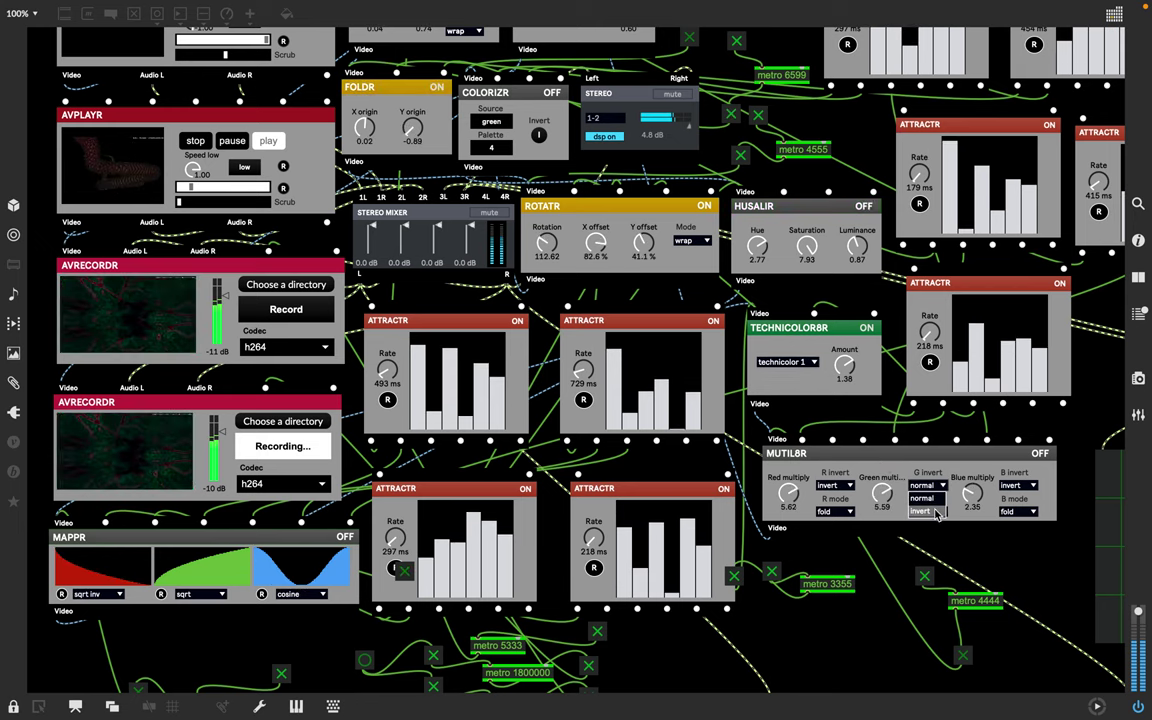
pyautogui.click(921, 498)
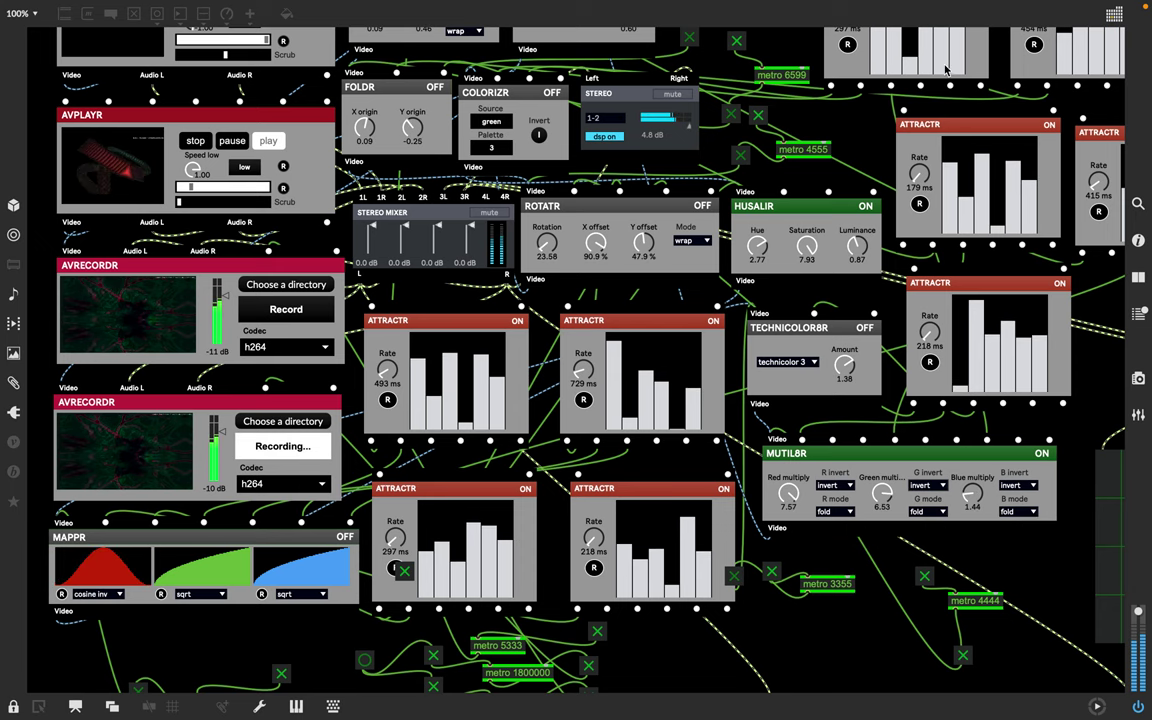
# - Set the rate of the 415 ms ATTRACTR module to 769 ms
pyautogui.scroll(5, 945, 70)
pyautogui.hscroll(3, 945, 70)
pyautogui.hscroll(3, 945, 70)
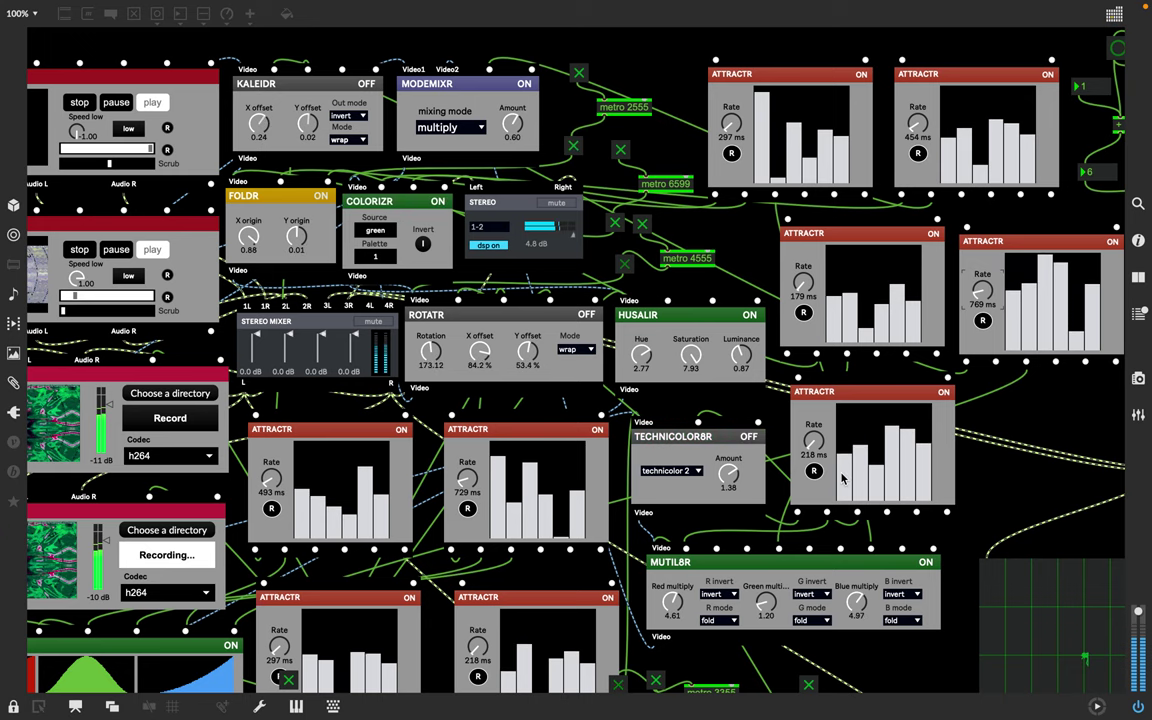
# - Examine the two signal scopes and the audio playlist with its random clip selection logic
pyautogui.hscroll(-3, 802, 511)
pyautogui.scroll(-8, 802, 511)
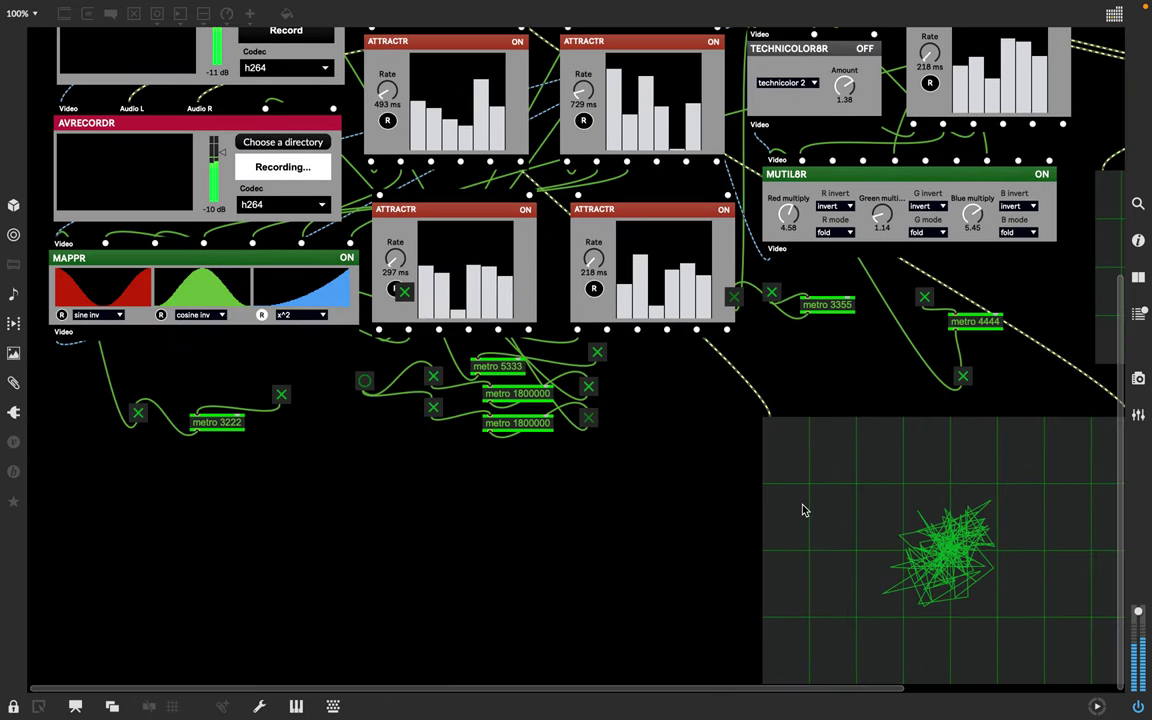
pyautogui.hscroll(5, 802, 511)
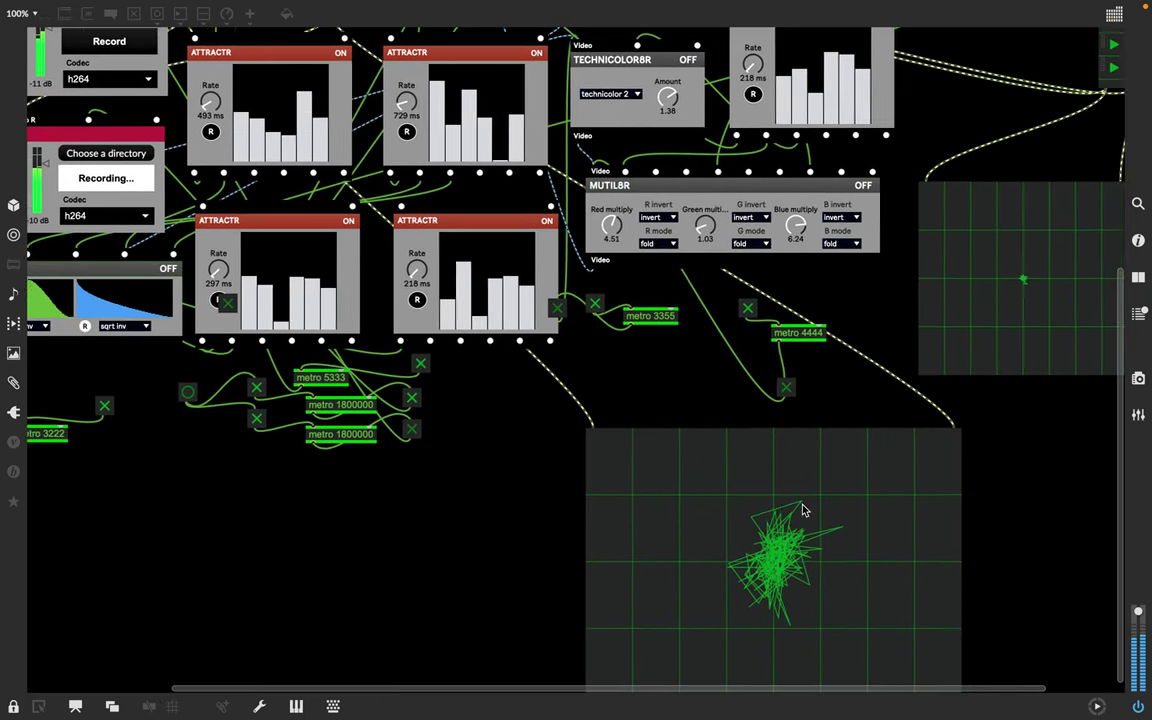
pyautogui.scroll(8, 802, 511)
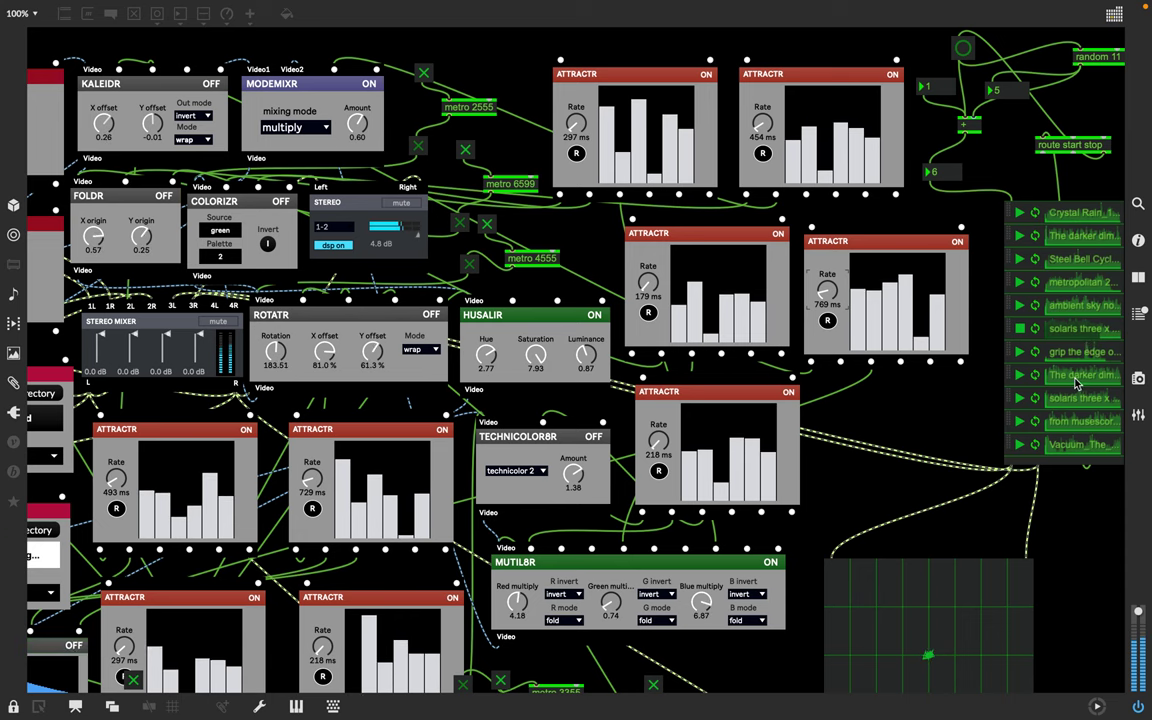
pyautogui.scroll(-10, 940, 435)
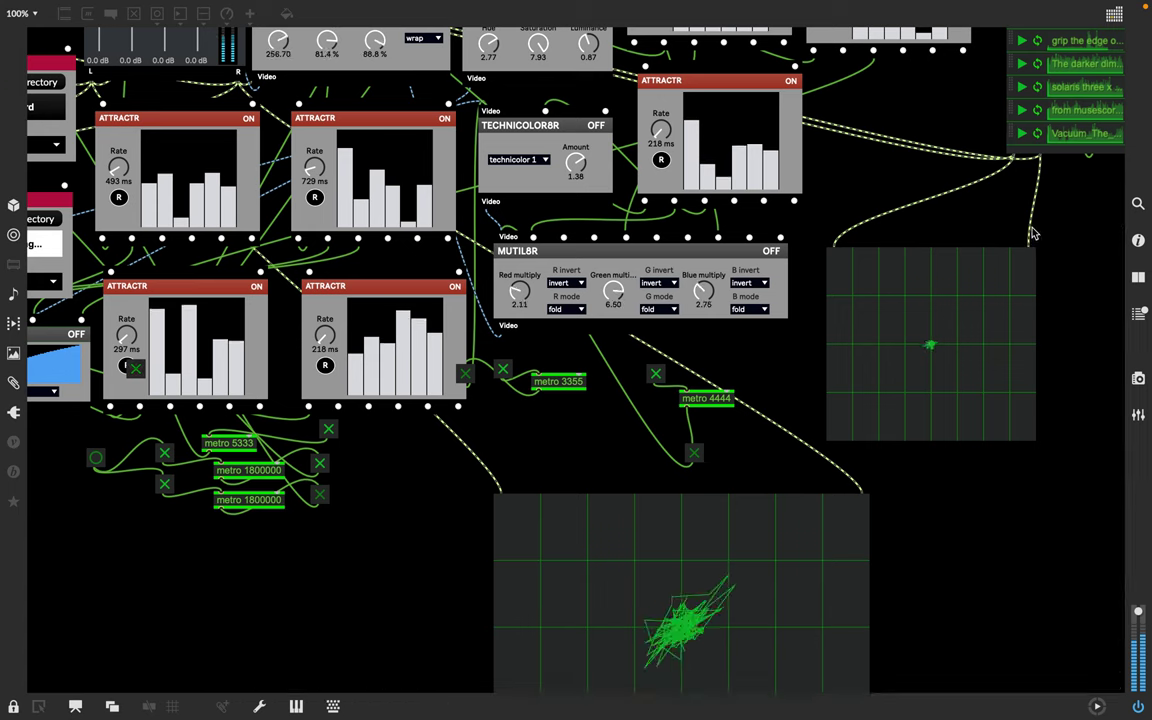
# - Unlock the patcher and delete the patch cord running into the large scope's second inlet
pyautogui.click(13, 708)
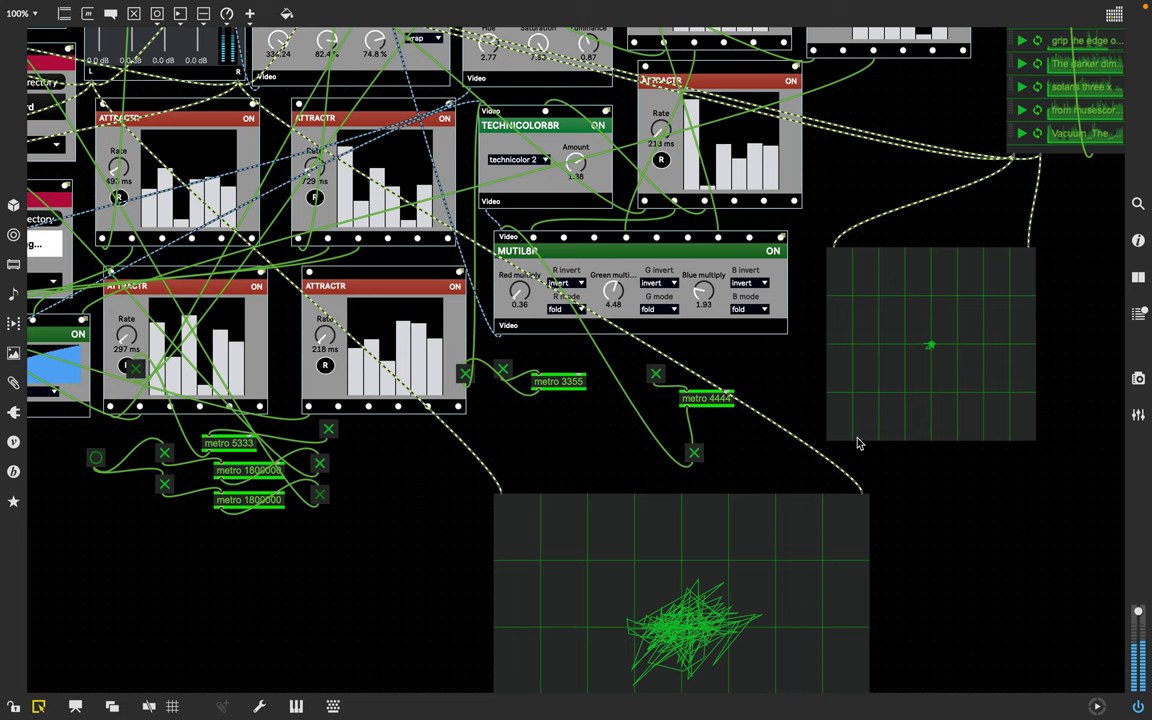
pyautogui.scroll(-4, 571, 564)
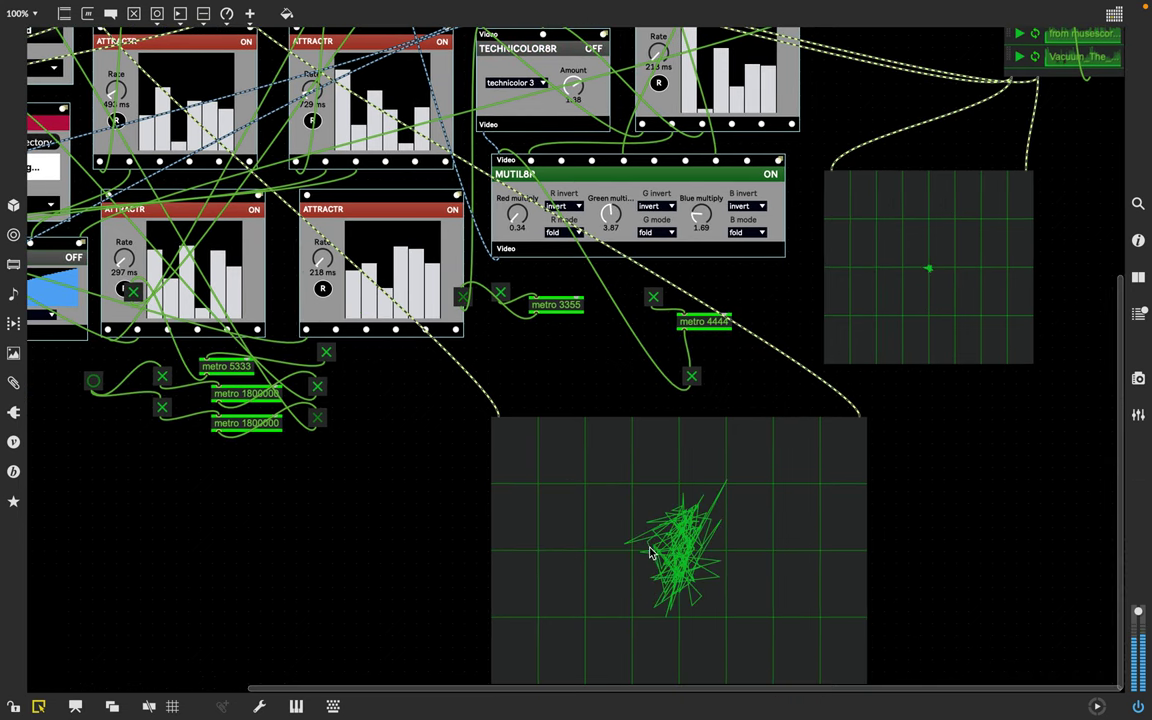
pyautogui.click(843, 402)
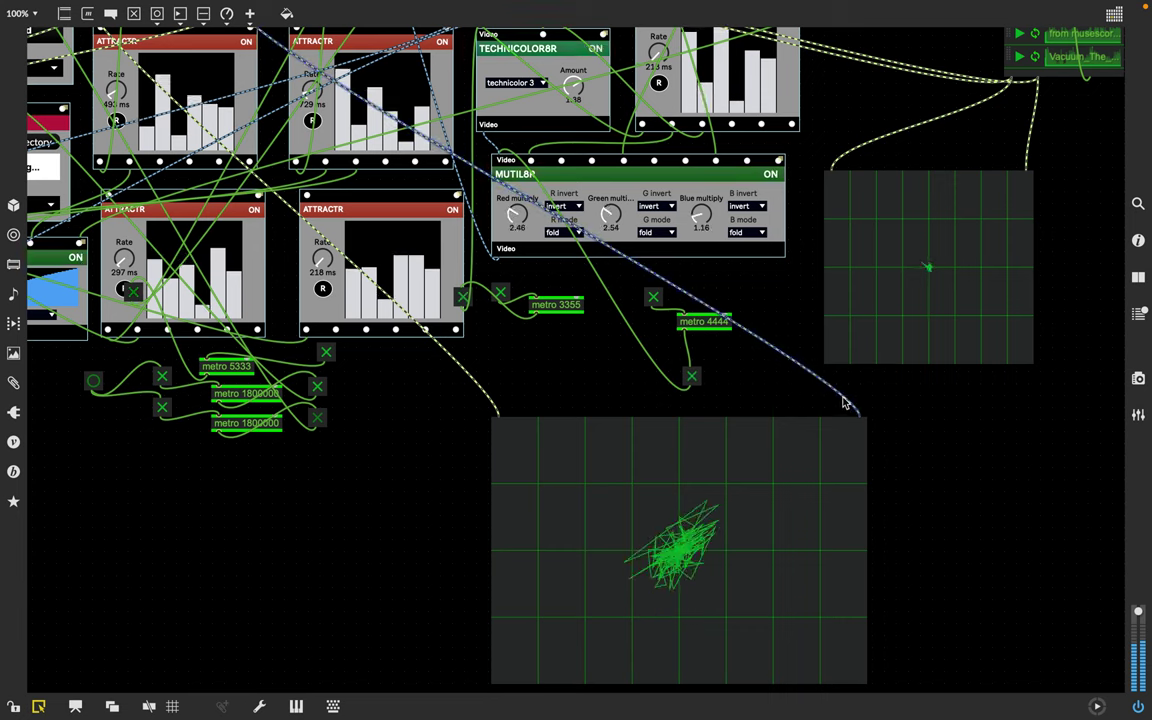
pyautogui.press('BackSpace')
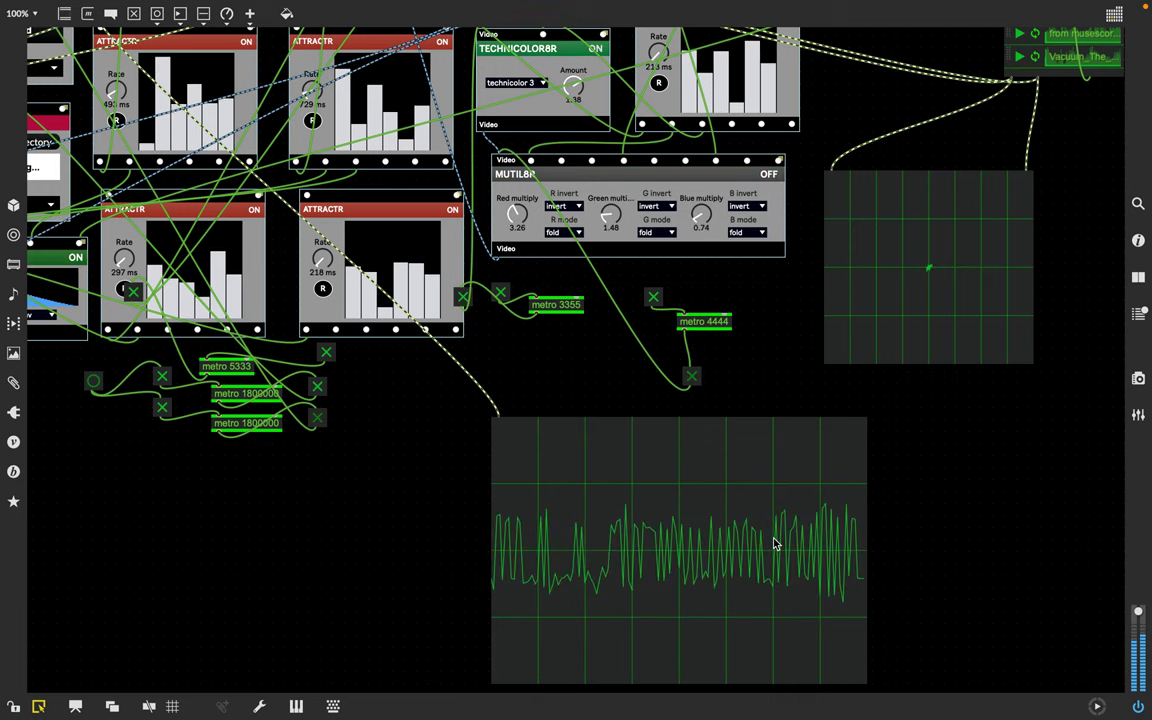
# - Connect the stereo mixer's right output to the second inlet of the large scope
pyautogui.scroll(-8, 775, 545)
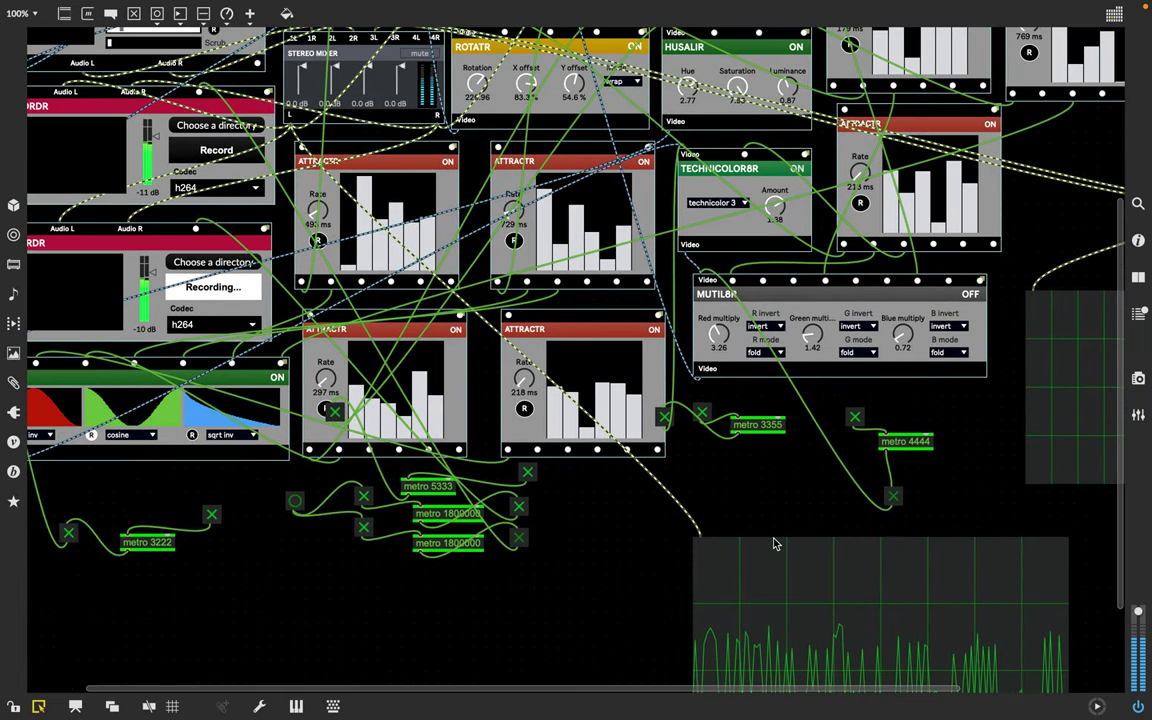
pyautogui.scroll(-5, 565, 296)
pyautogui.hscroll(4, 565, 296)
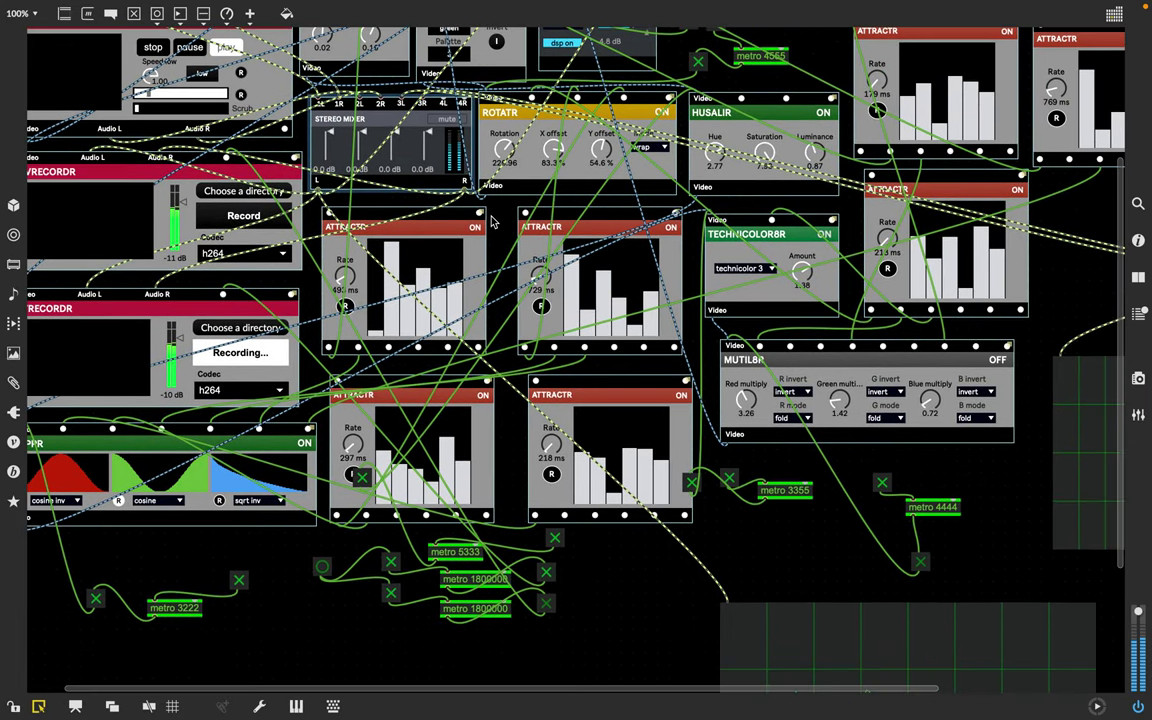
pyautogui.scroll(-4, 492, 220)
pyautogui.hscroll(4, 492, 220)
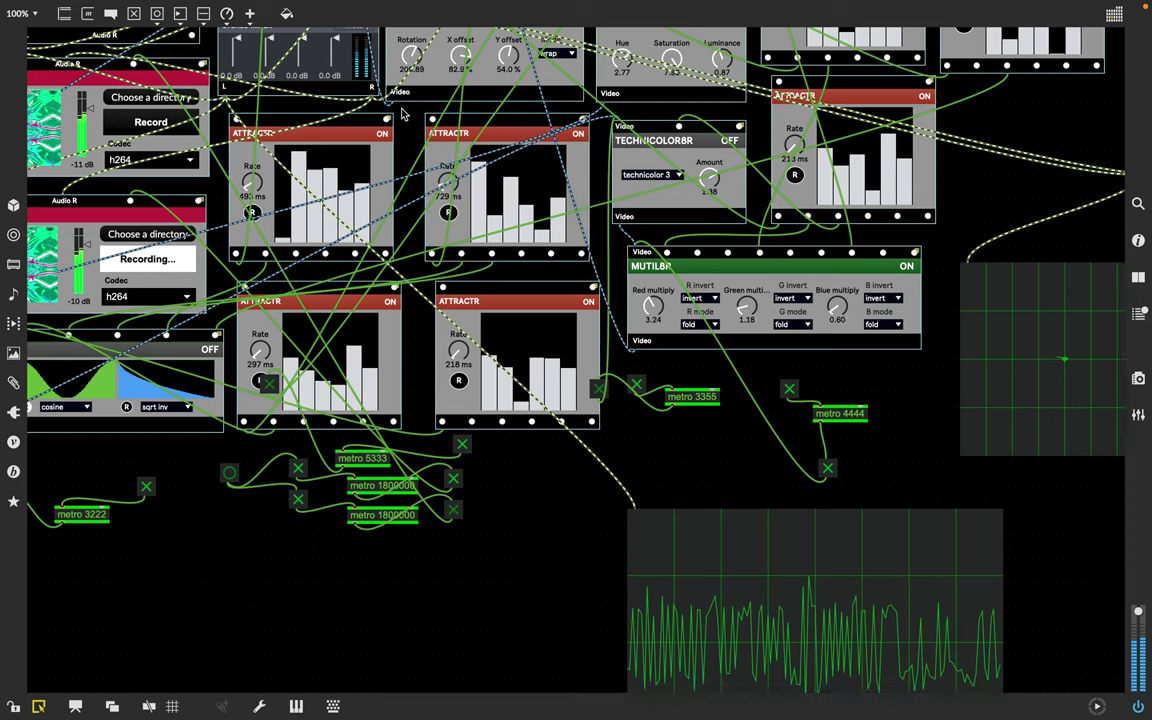
pyautogui.moveTo(372, 100); pyautogui.dragTo(994, 507)
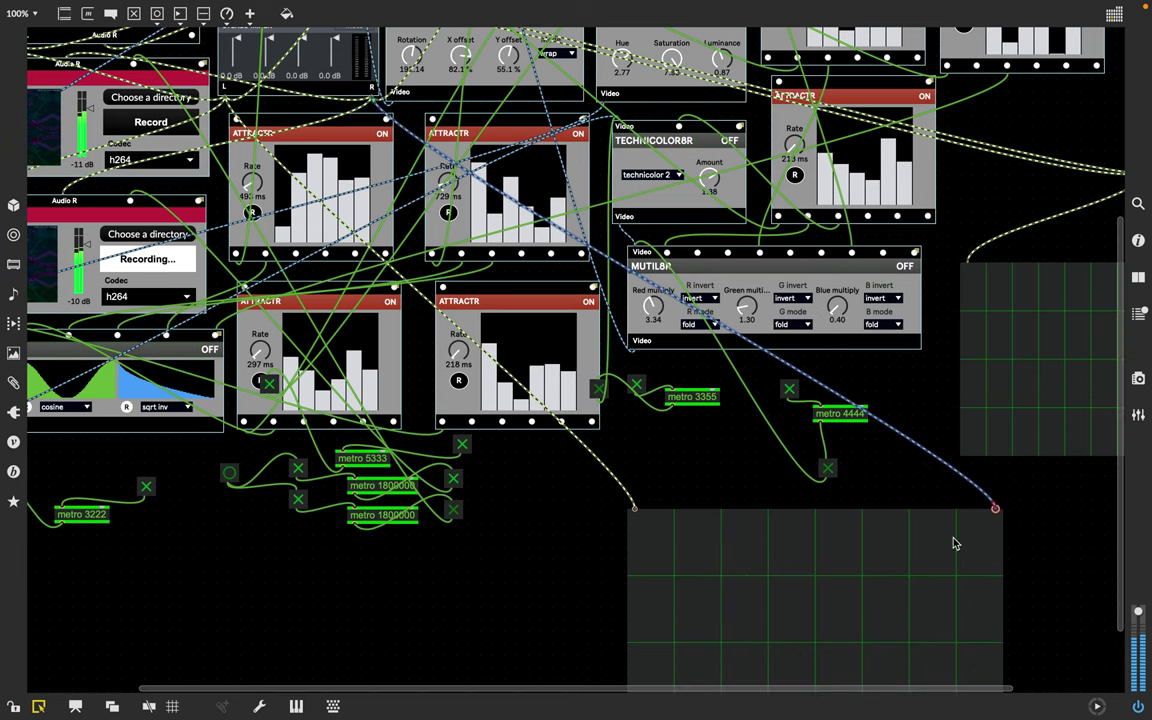
# - Connect the stereo mixer's left output to the first inlet of the large scope
pyautogui.scroll(-5, 918, 600)
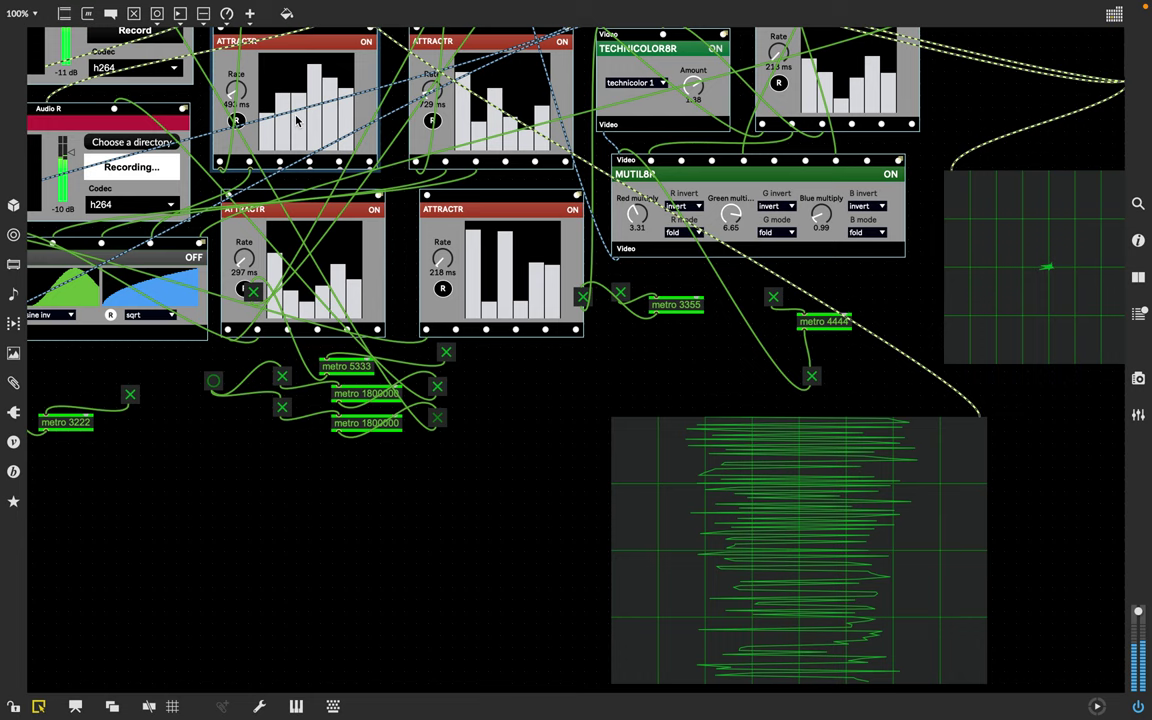
pyautogui.scroll(3, 296, 120)
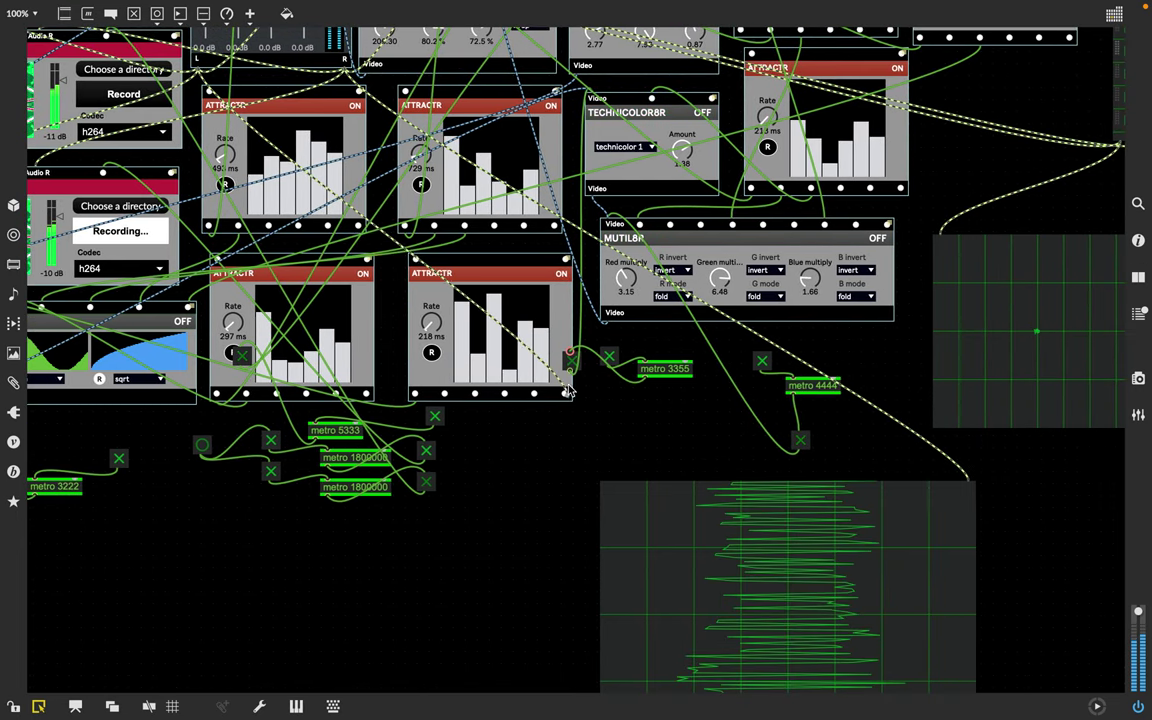
pyautogui.moveTo(563, 392); pyautogui.dragTo(614, 487)
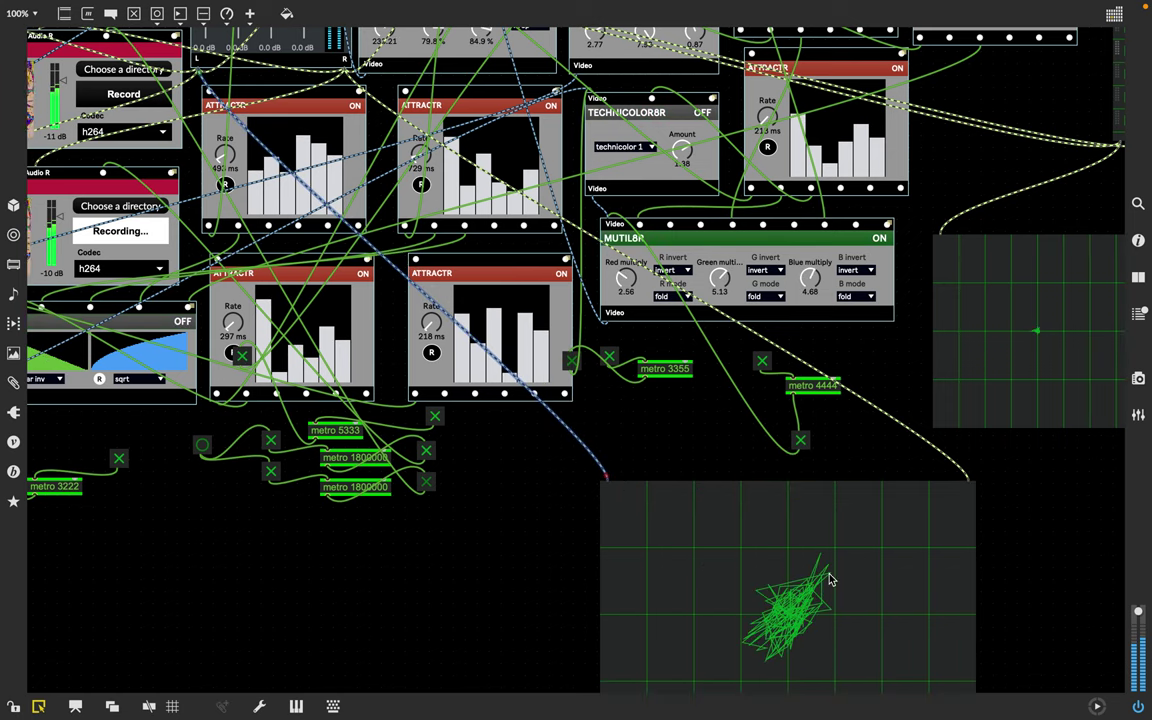
pyautogui.scroll(-3, 829, 578)
pyautogui.hscroll(1, 829, 578)
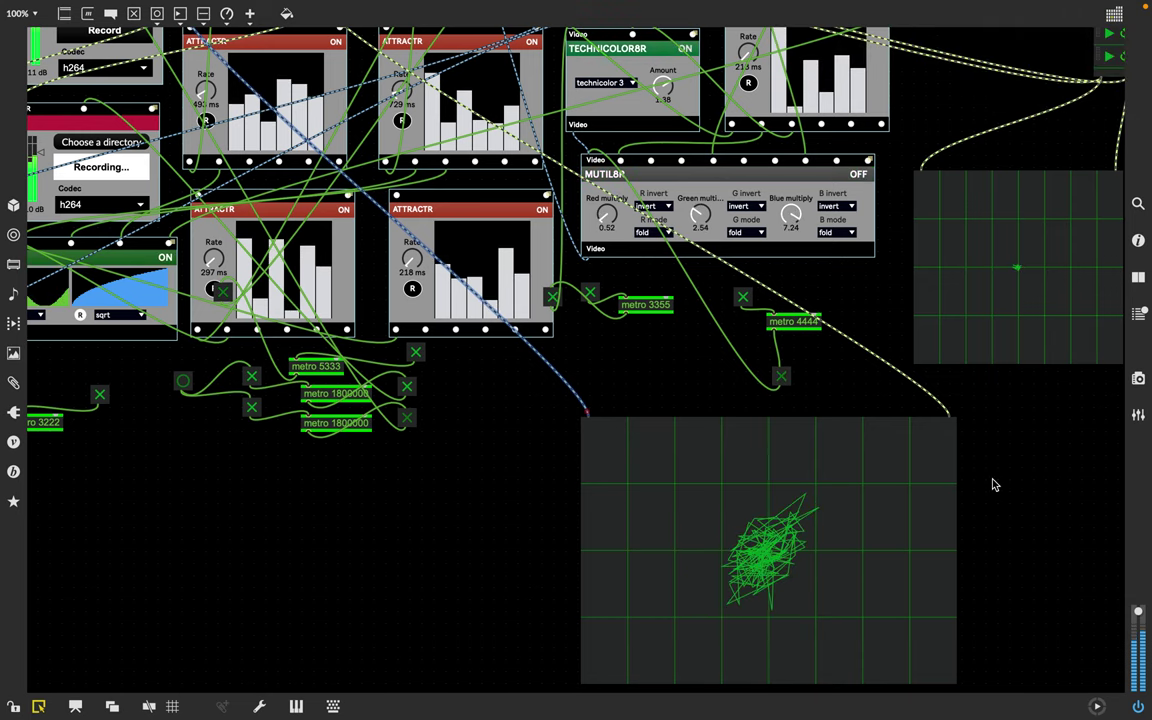
# - Examine the audio playlist with its random clip selector, the small scope and the neighbouring ATTRACTR modules
pyautogui.hscroll(4, 993, 481)
pyautogui.scroll(1, 993, 481)
pyautogui.scroll(10, 993, 485)
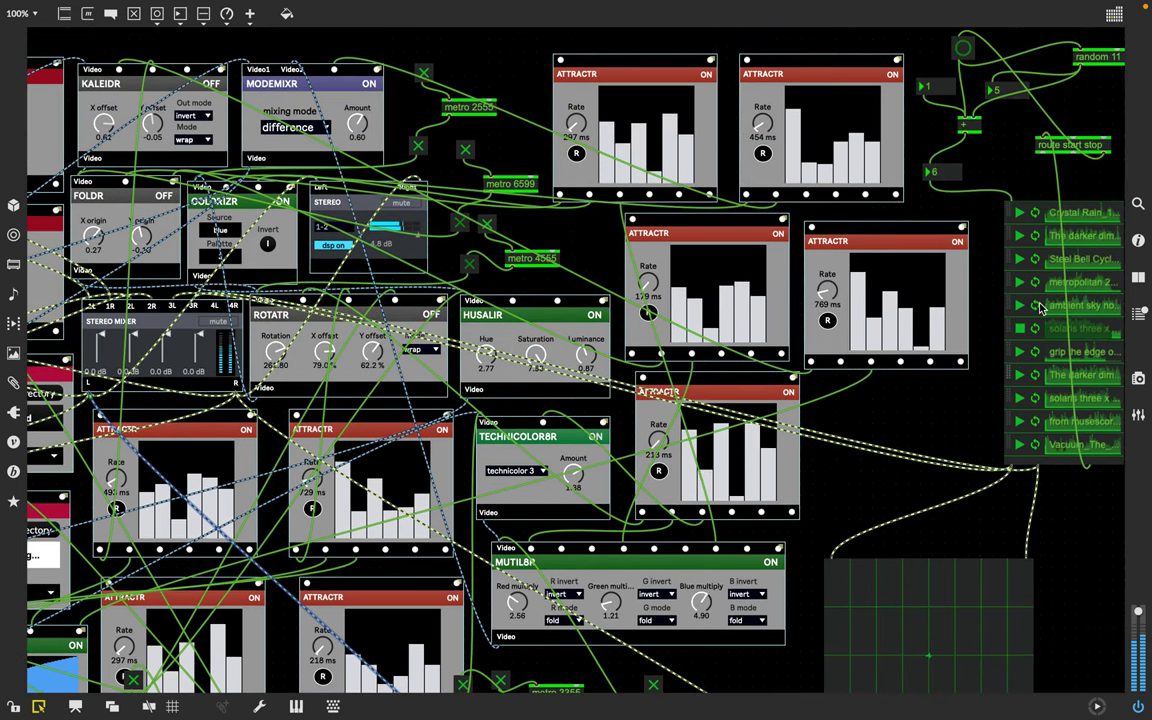
pyautogui.scroll(-4, 990, 385)
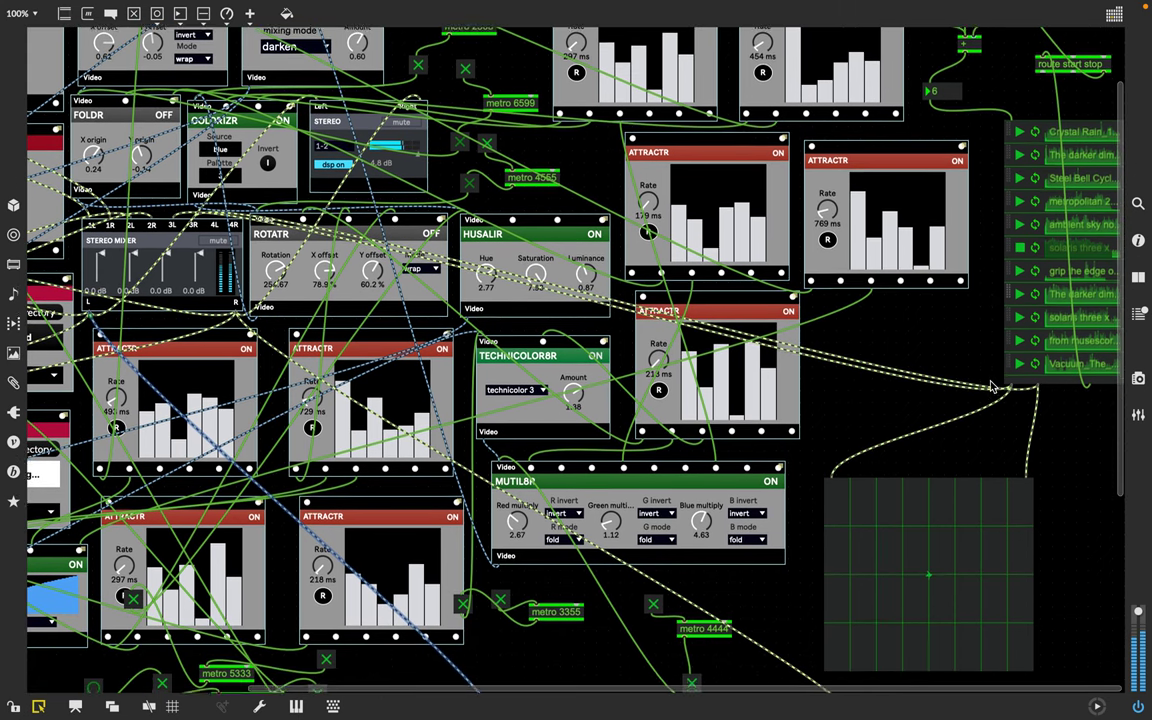
pyautogui.scroll(3, 992, 388)
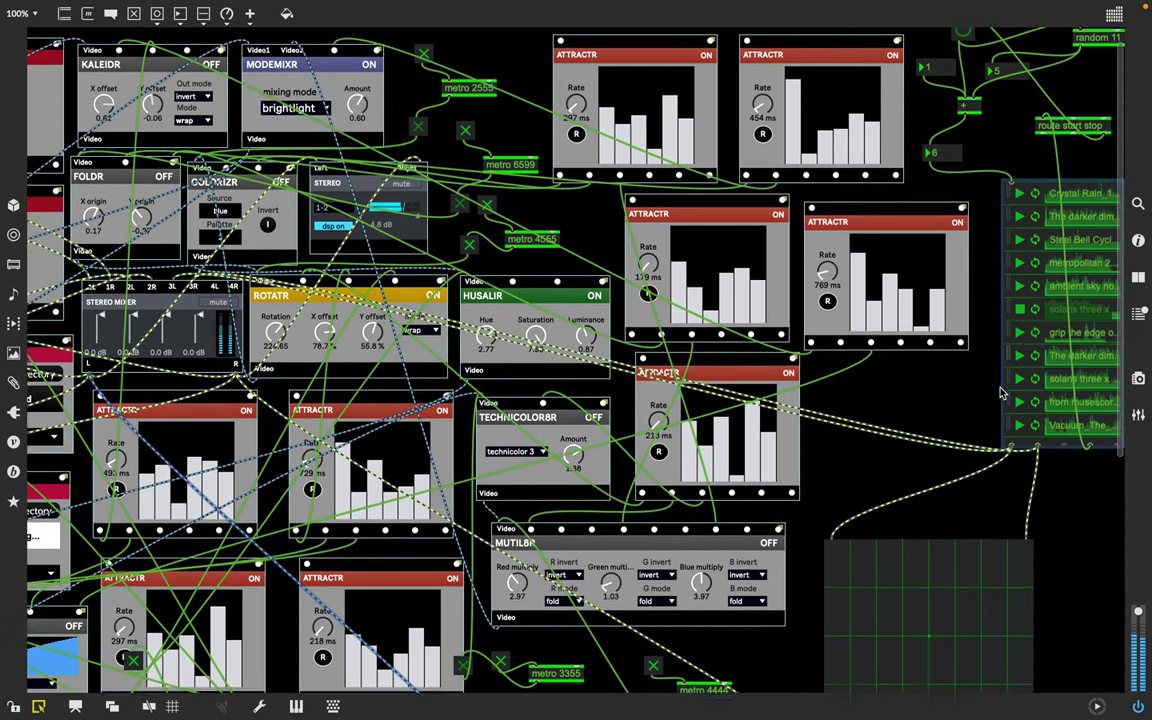
pyautogui.scroll(1, 1000, 393)
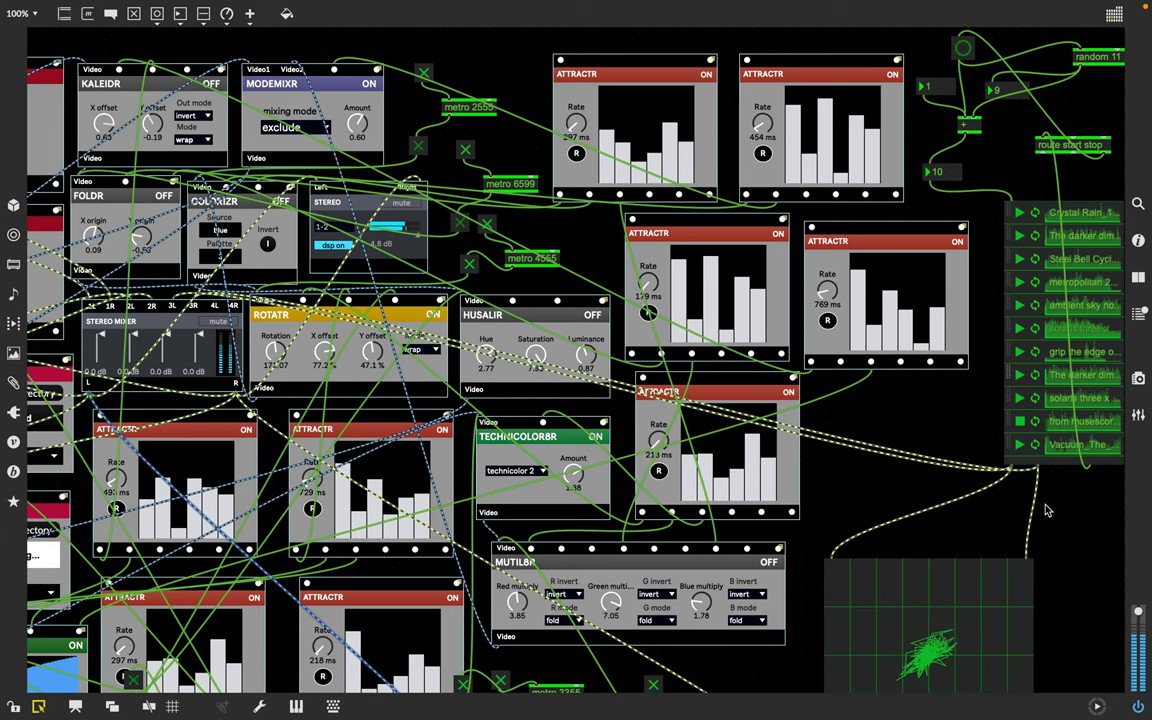
pyautogui.scroll(-1, 1078, 579)
pyautogui.scroll(-3, 1078, 579)
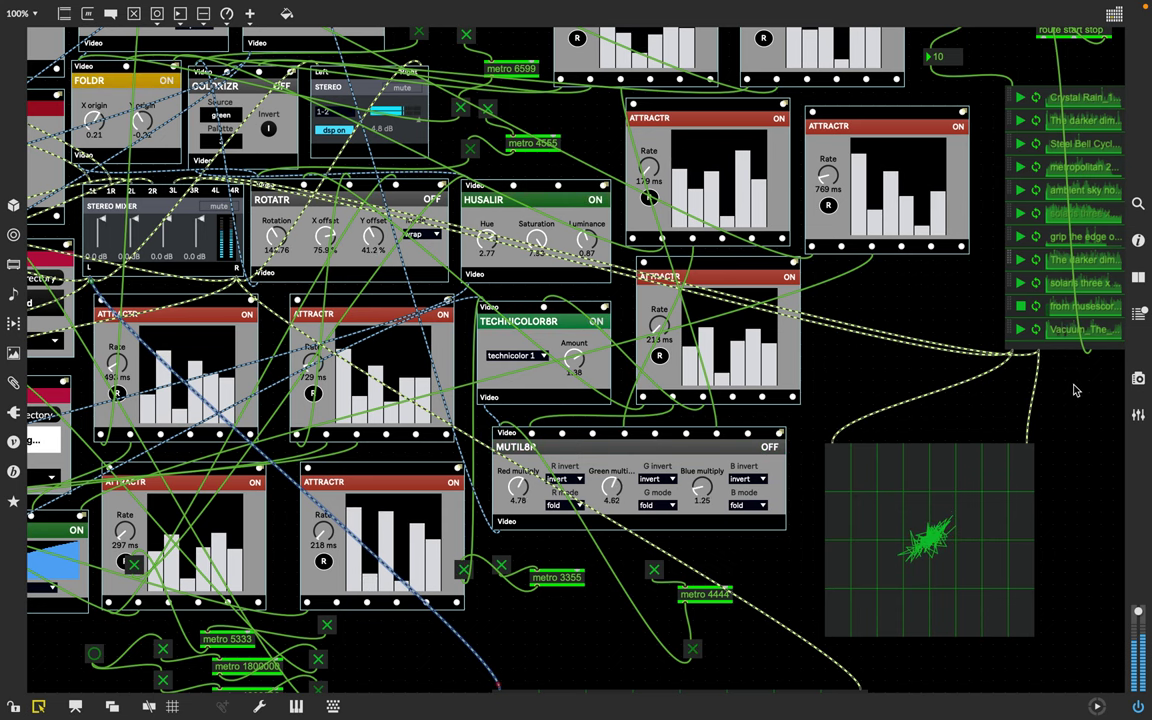
pyautogui.scroll(4, 1074, 386)
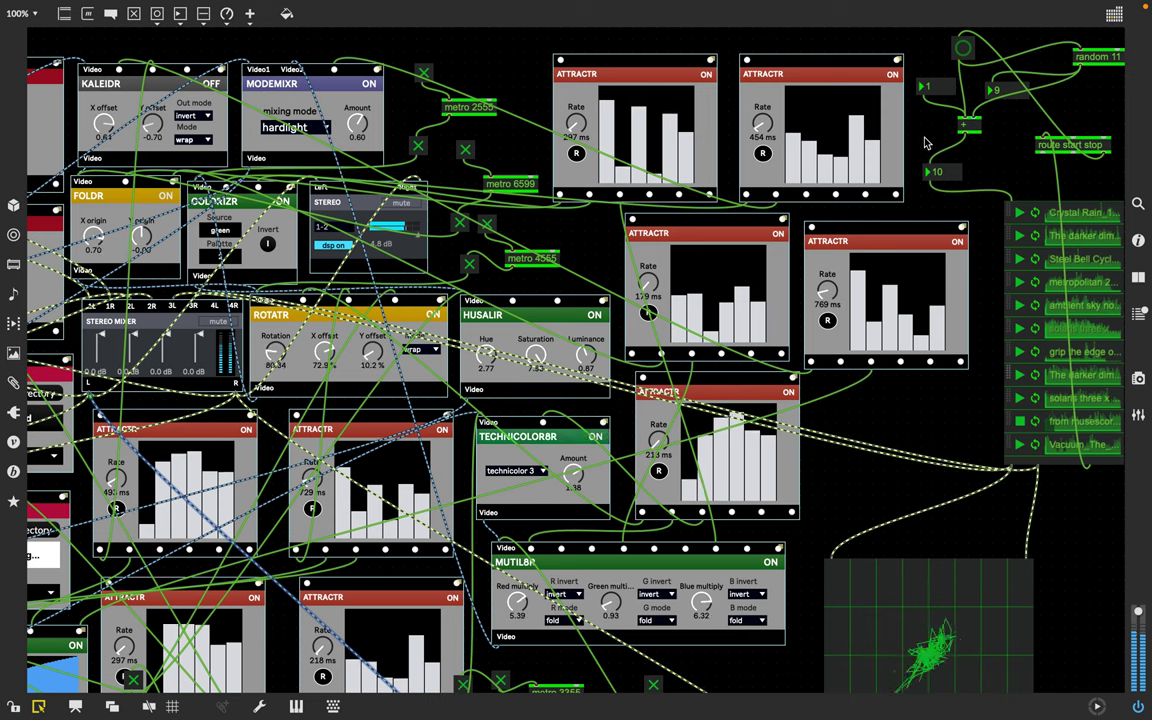
pyautogui.click(555, 199)
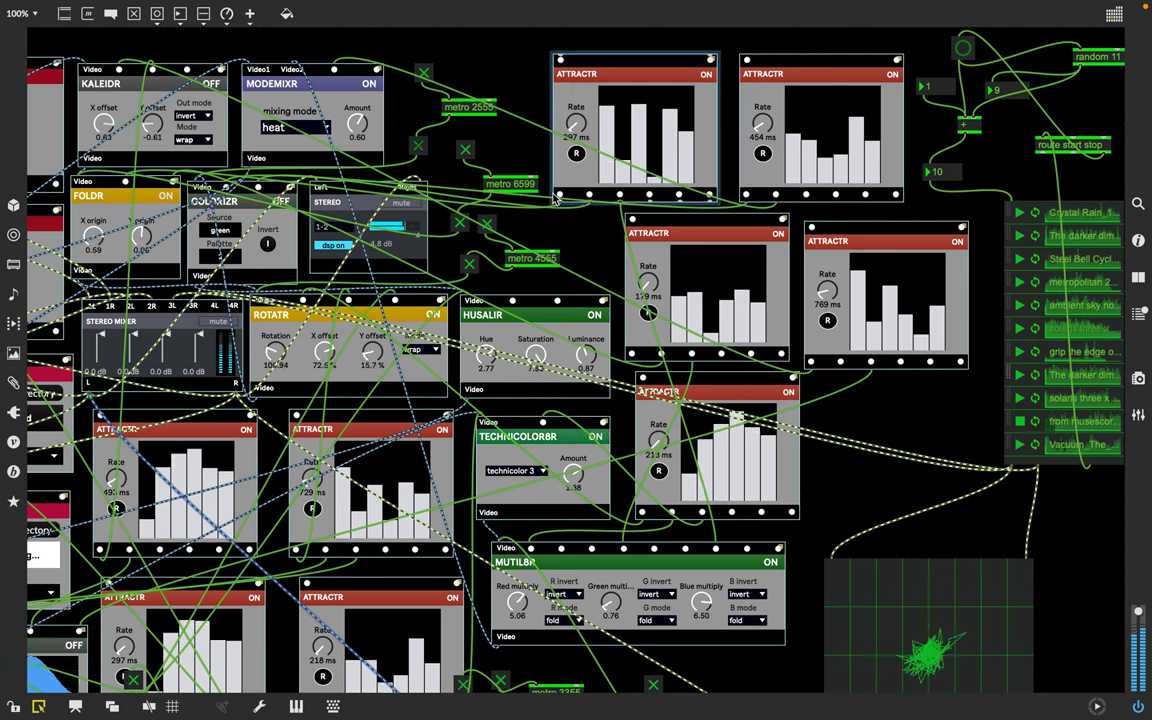
pyautogui.click(527, 190)
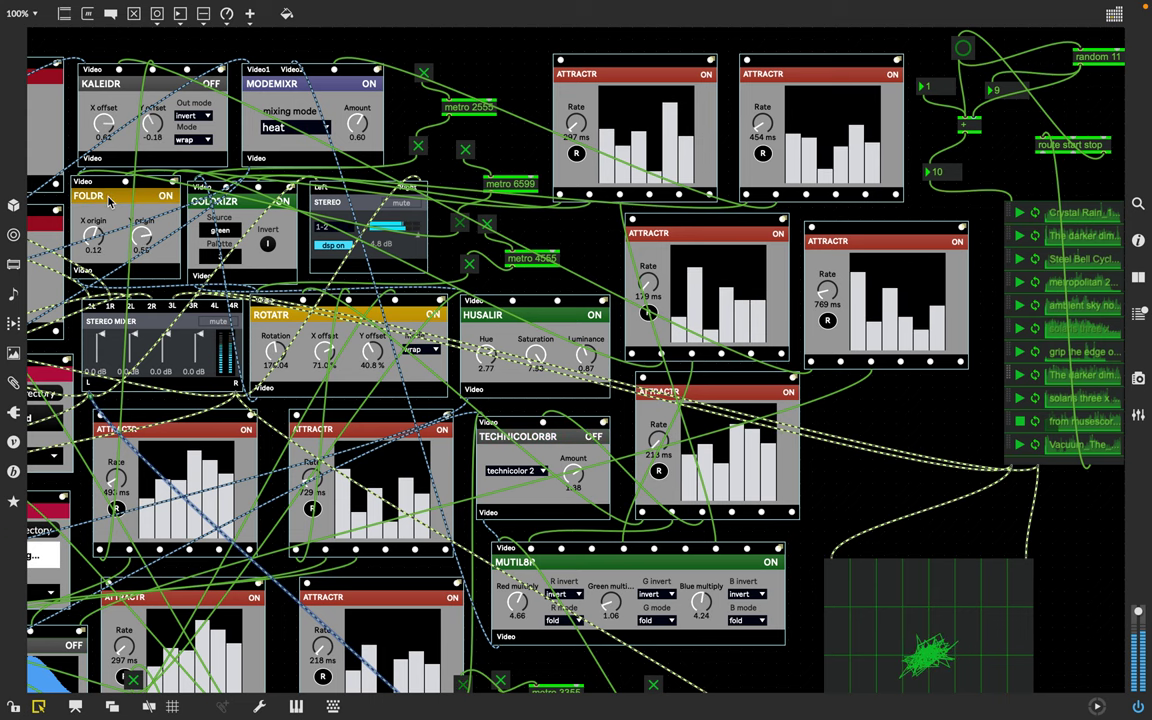
# - Compare the picture in the video players and recorders with the trace on the large scope
pyautogui.hscroll(-10, 110, 200)
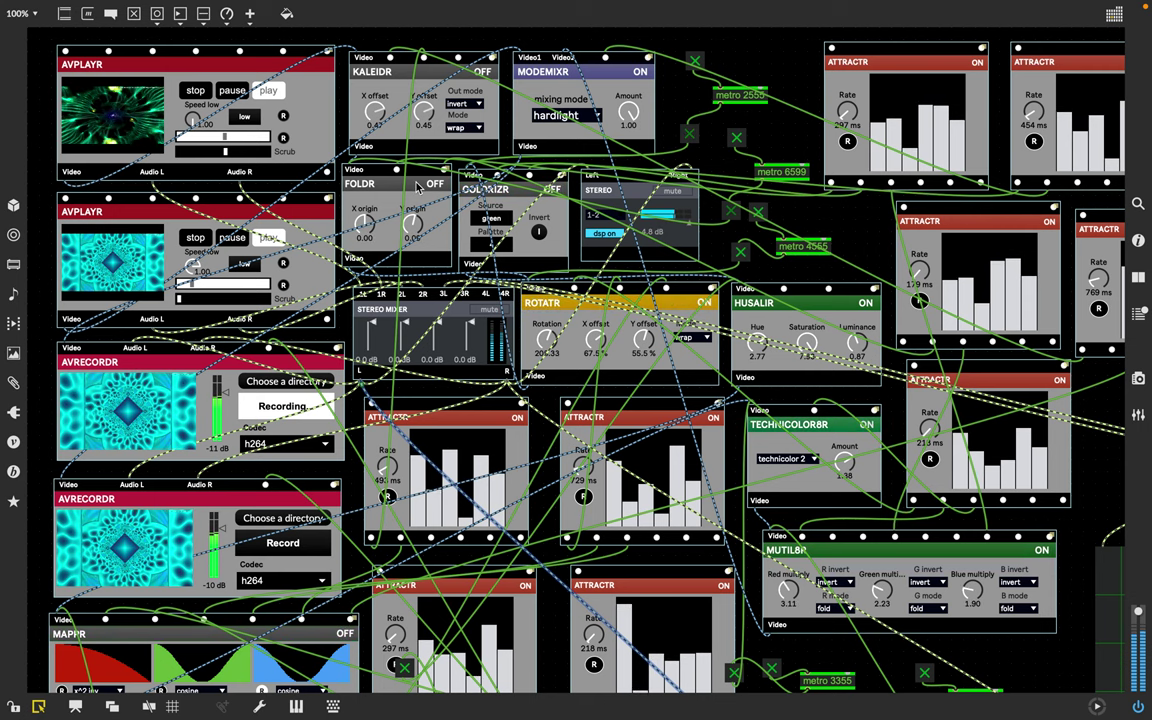
pyautogui.click(147, 452)
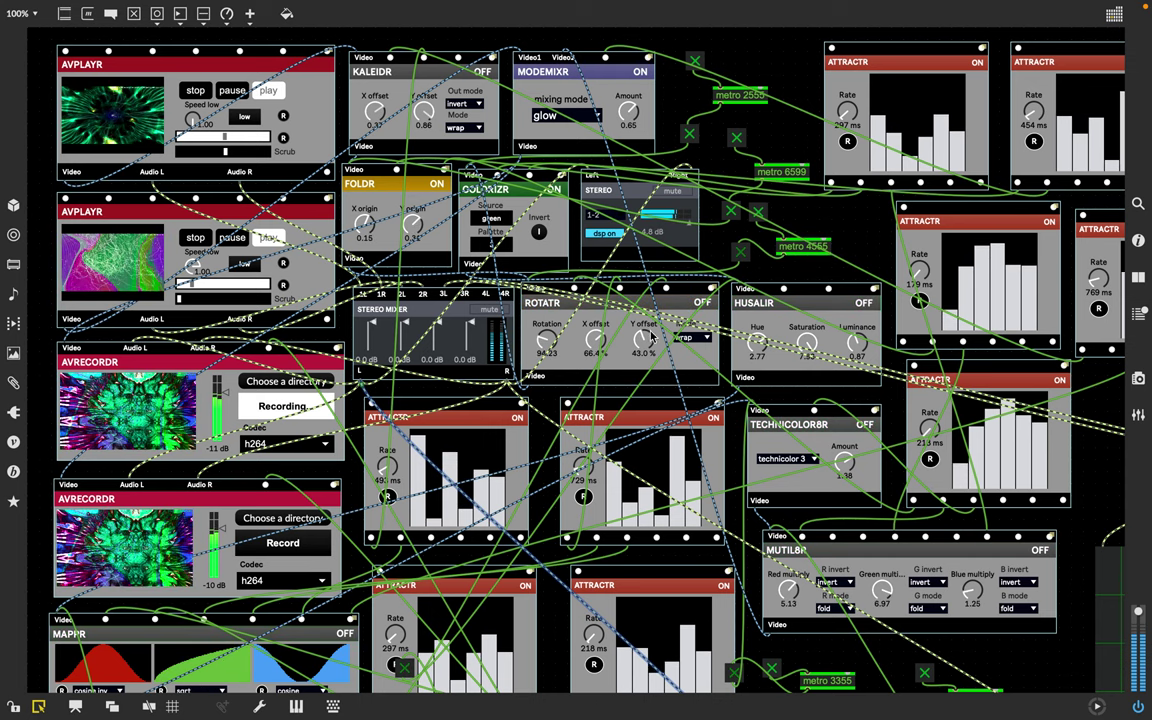
pyautogui.scroll(-1, 700, 295)
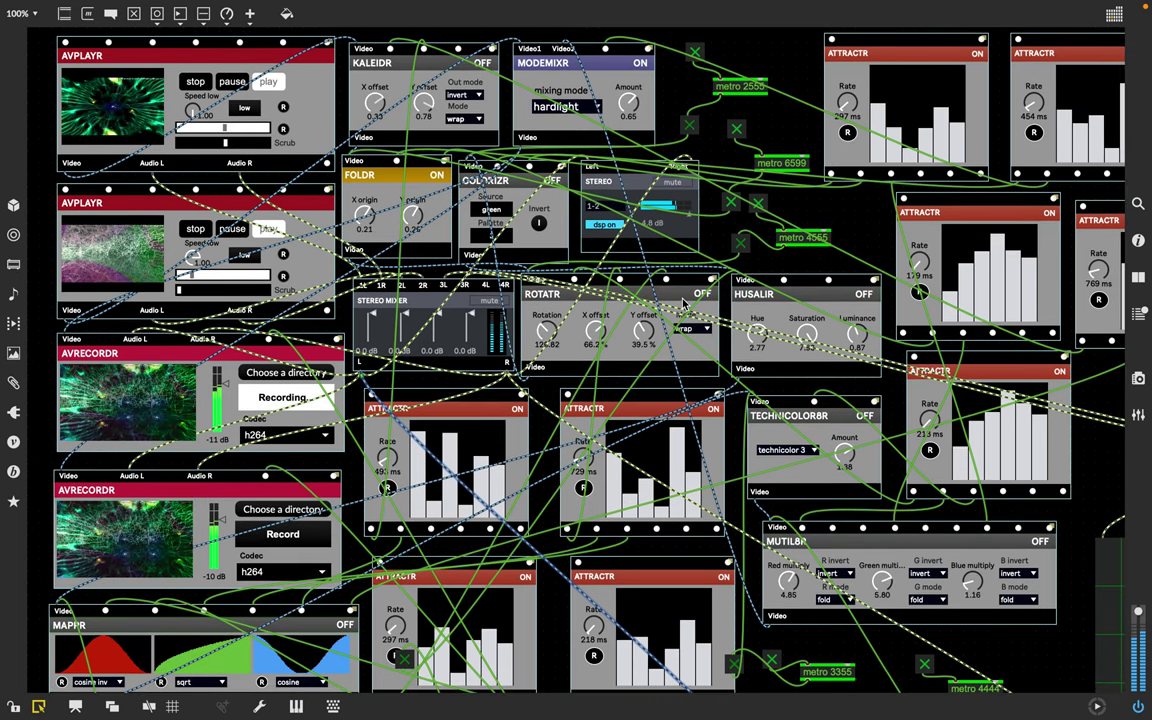
pyautogui.scroll(-10, 783, 454)
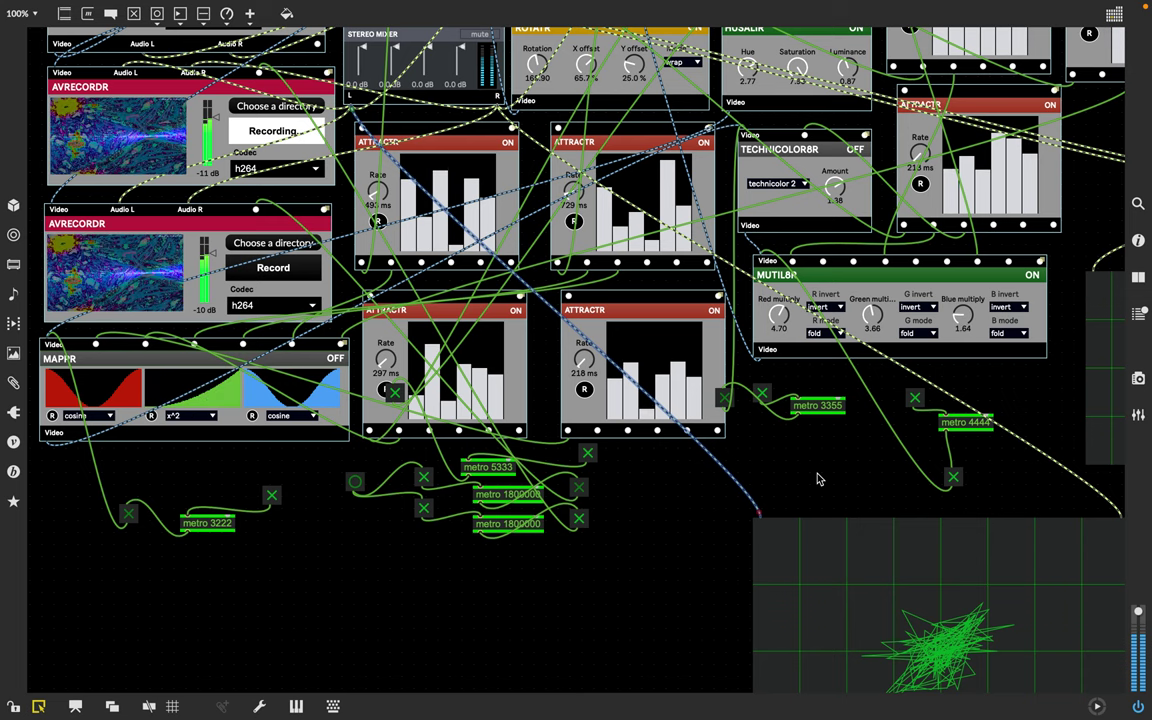
pyautogui.hscroll(5, 817, 478)
pyautogui.scroll(-2, 817, 478)
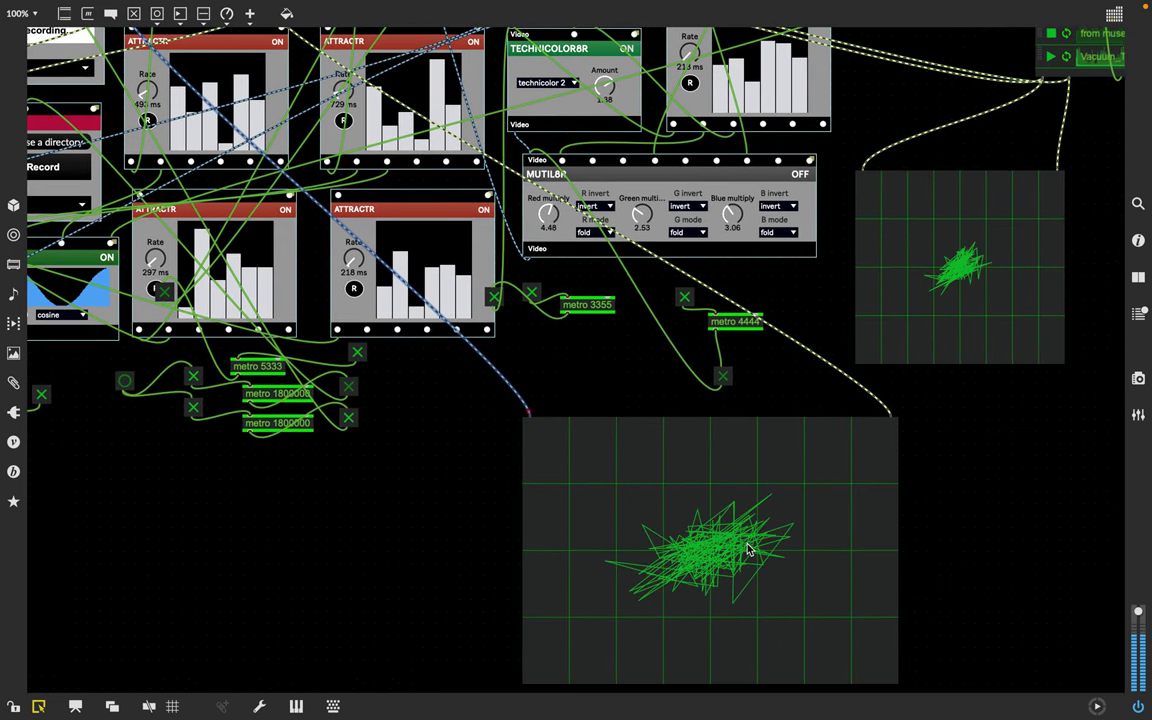
pyautogui.hscroll(-5, 748, 549)
pyautogui.scroll(8, 748, 549)
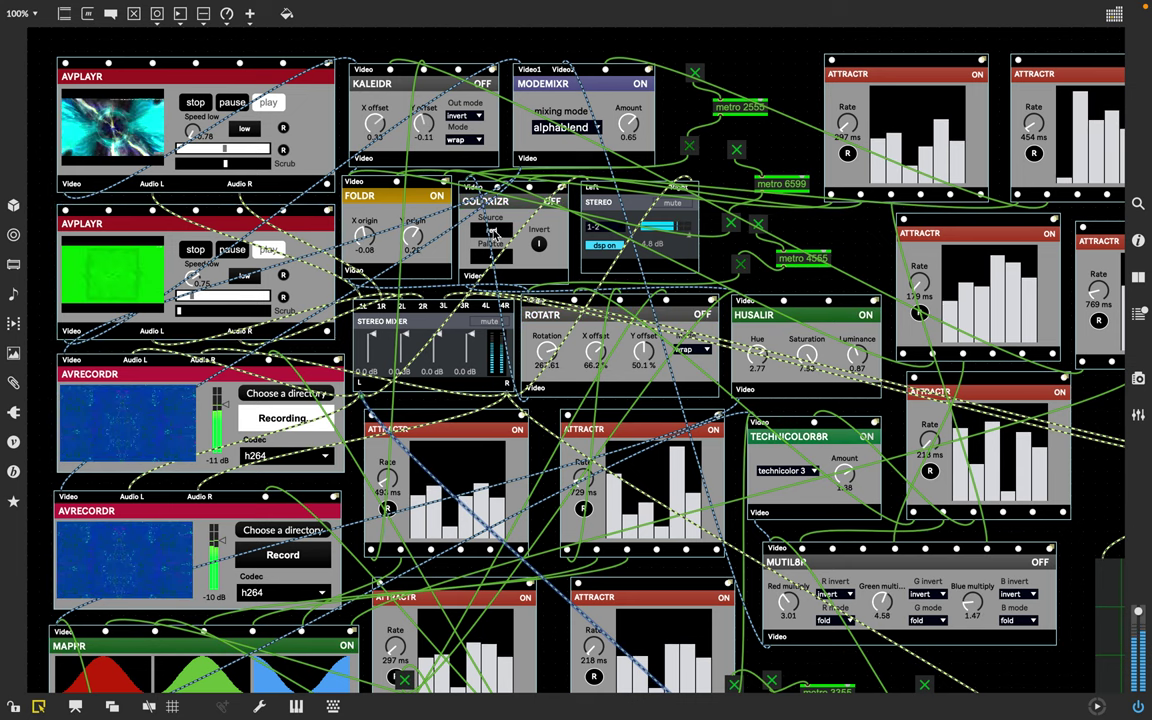
pyautogui.hscroll(5, 710, 267)
pyautogui.scroll(-8, 710, 267)
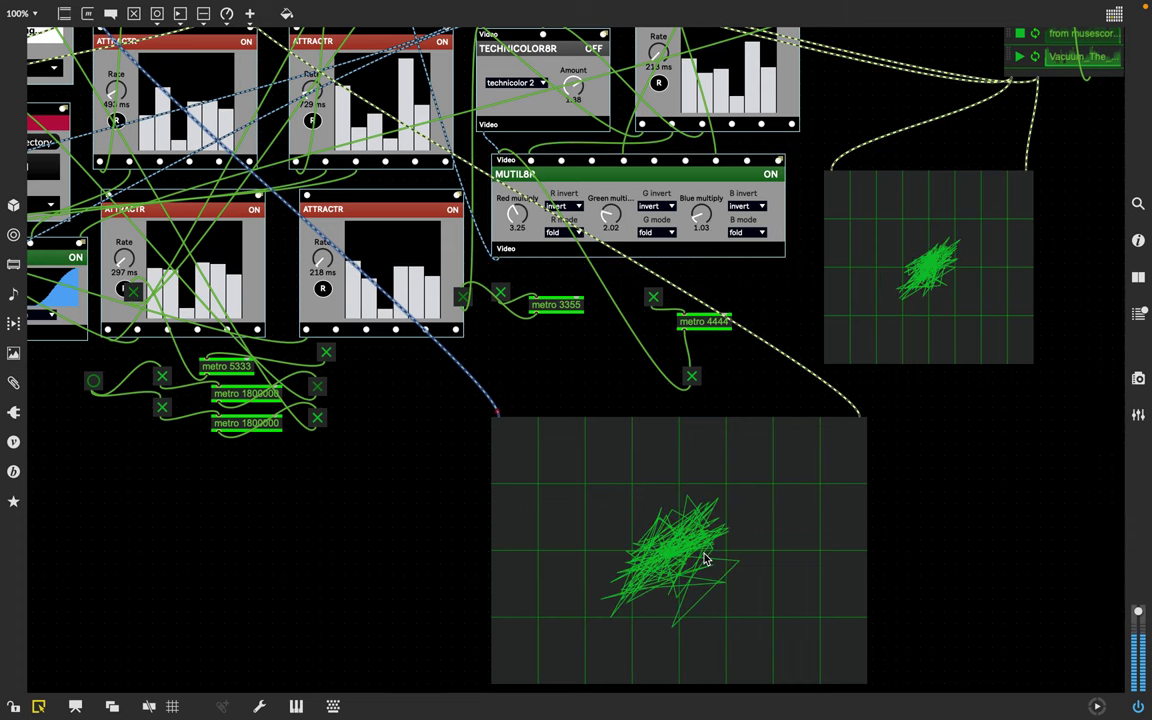
pyautogui.hscroll(-5, 704, 558)
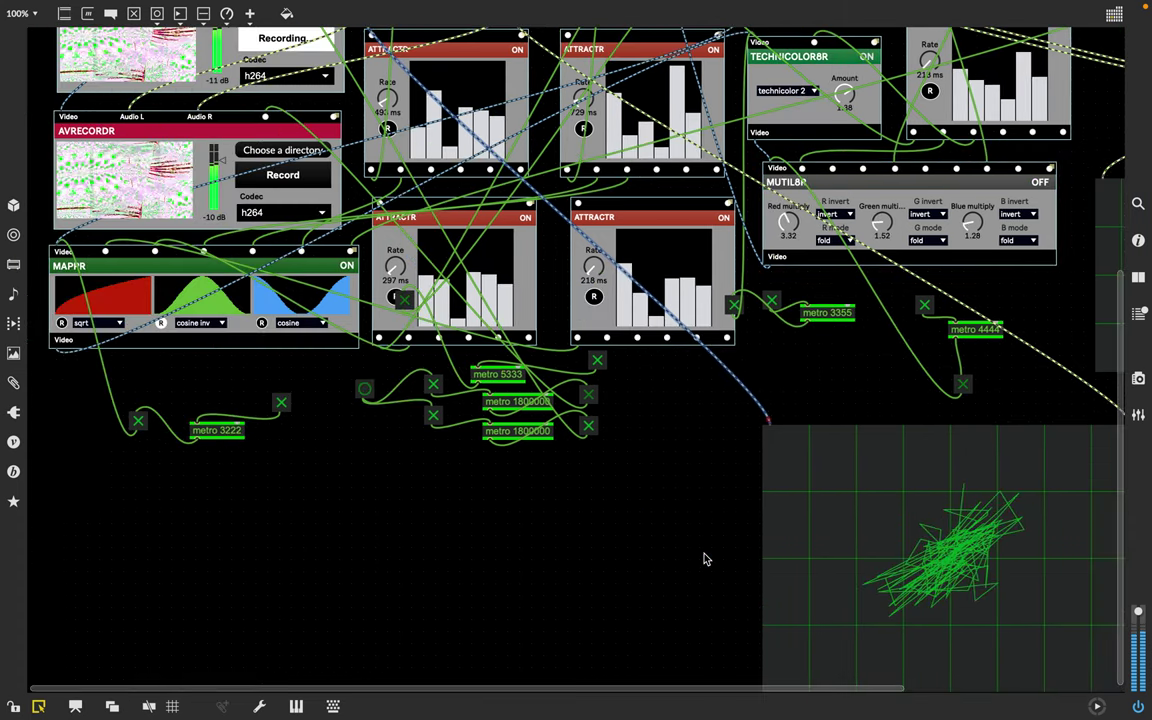
pyautogui.scroll(5, 704, 558)
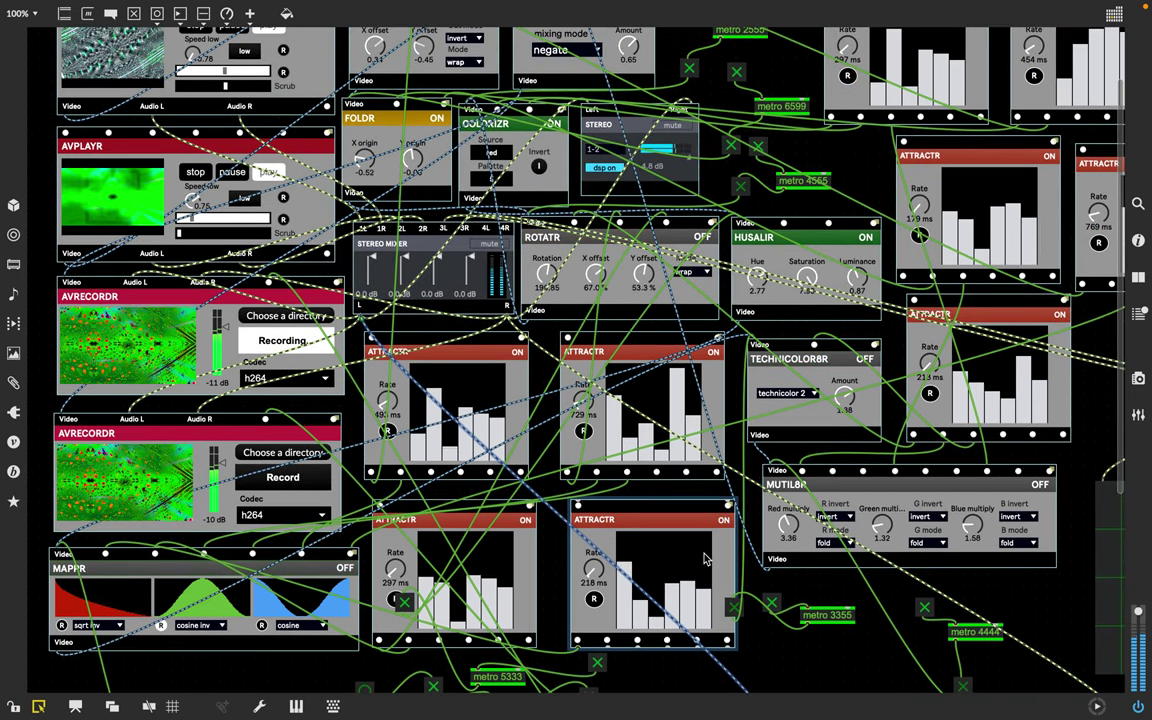
# - Review the patch from the effect modules and audio playlist to the video players and metro timers
pyautogui.click(177, 254)
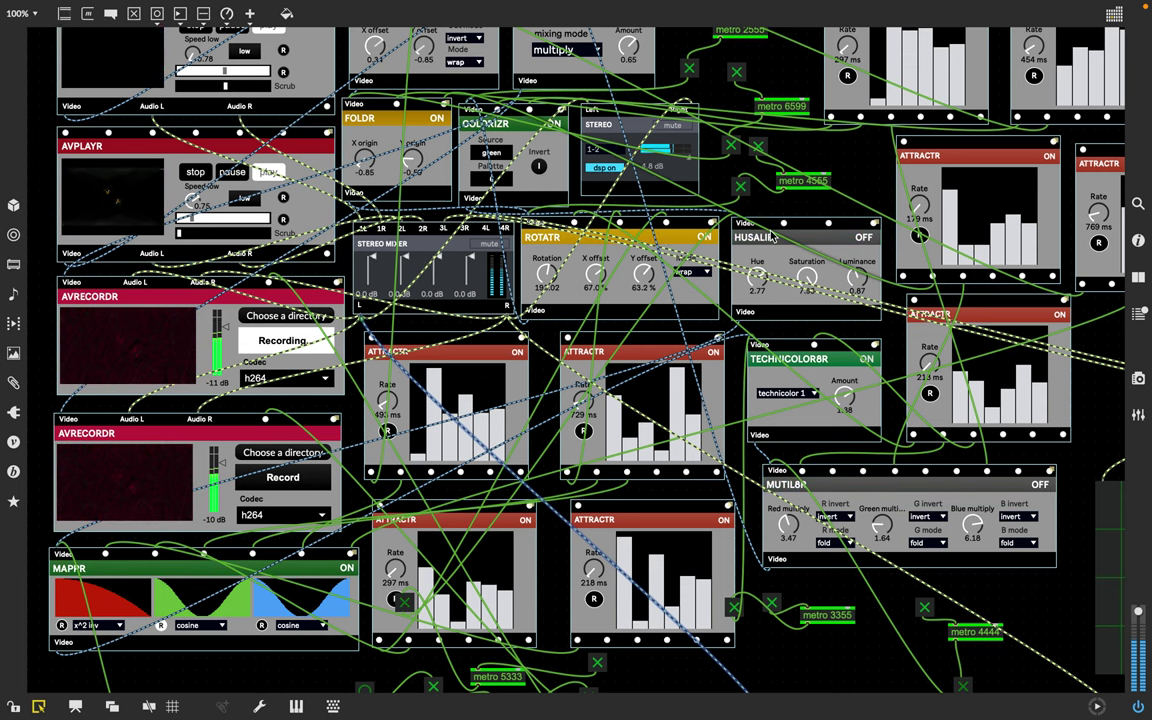
pyautogui.hscroll(5, 771, 237)
pyautogui.scroll(-1, 771, 237)
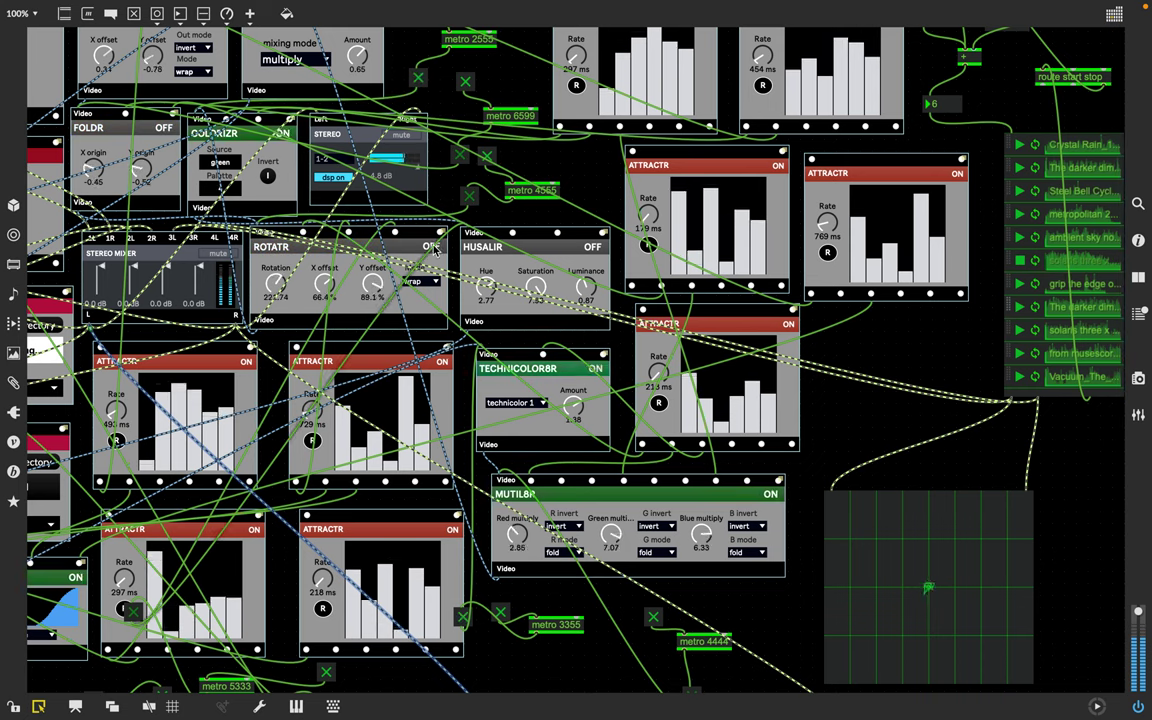
pyautogui.click(899, 228)
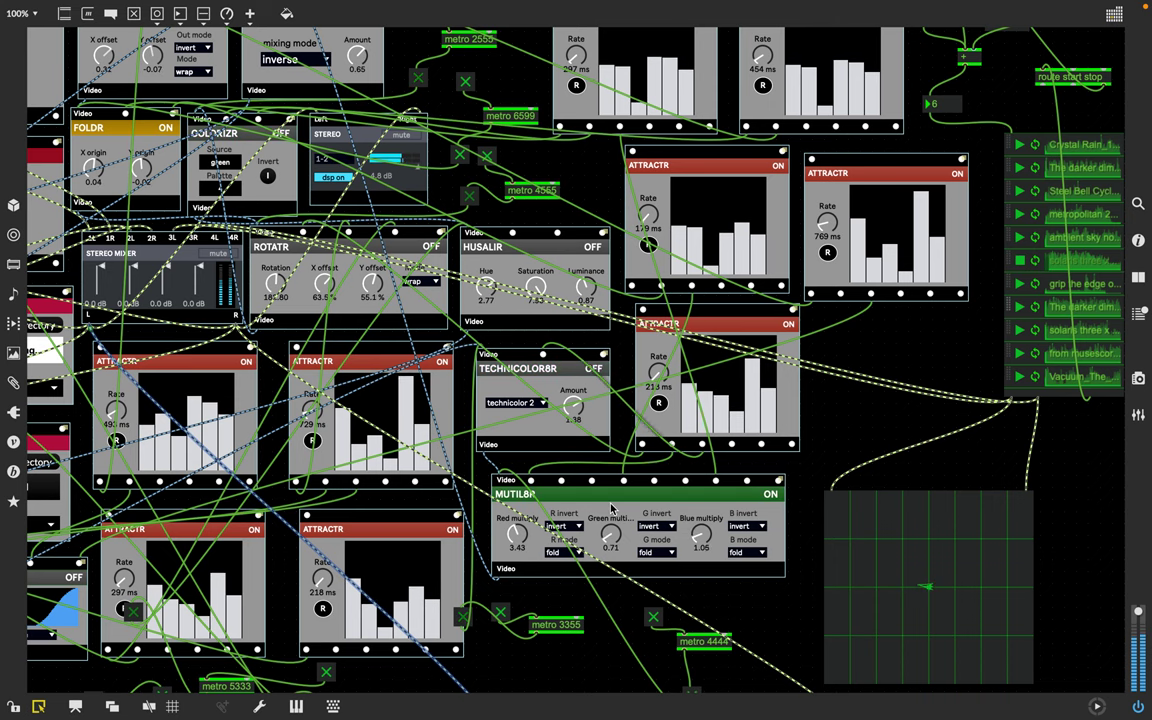
pyautogui.hscroll(-10, 612, 510)
pyautogui.scroll(3, 612, 510)
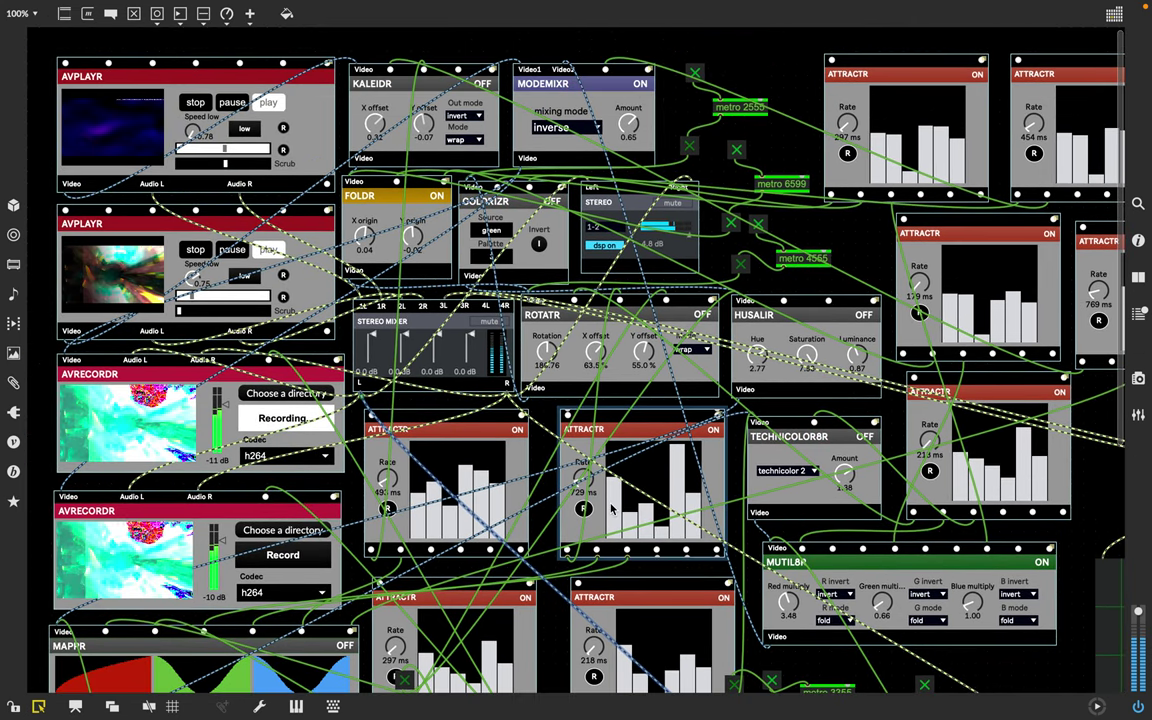
pyautogui.scroll(-12, 612, 510)
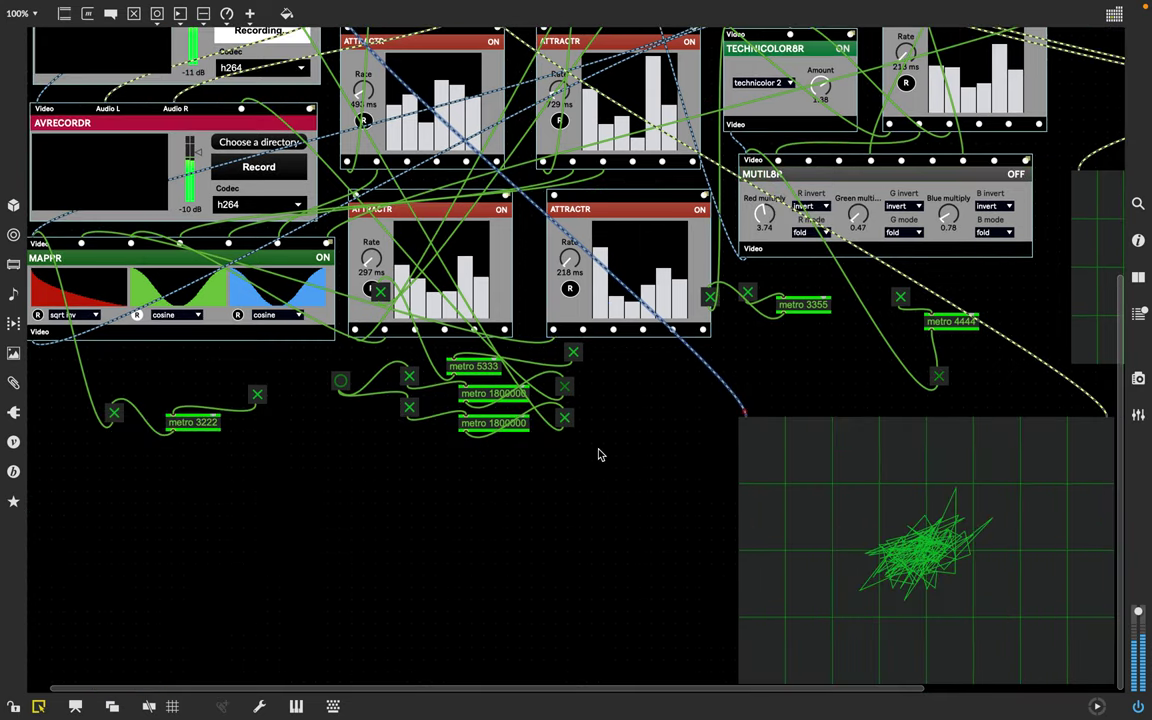
pyautogui.scroll(7, 598, 455)
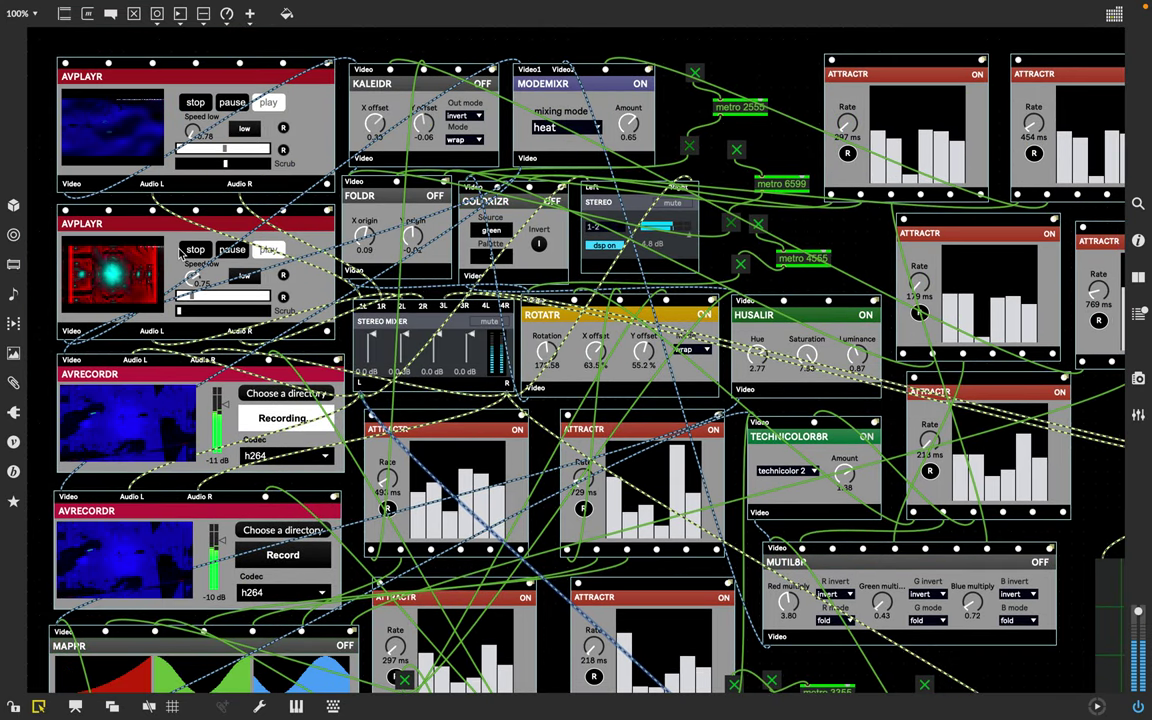
# - Lock the patcher and set its zoom to 75% to view most of the patch at once
pyautogui.click(31, 14)
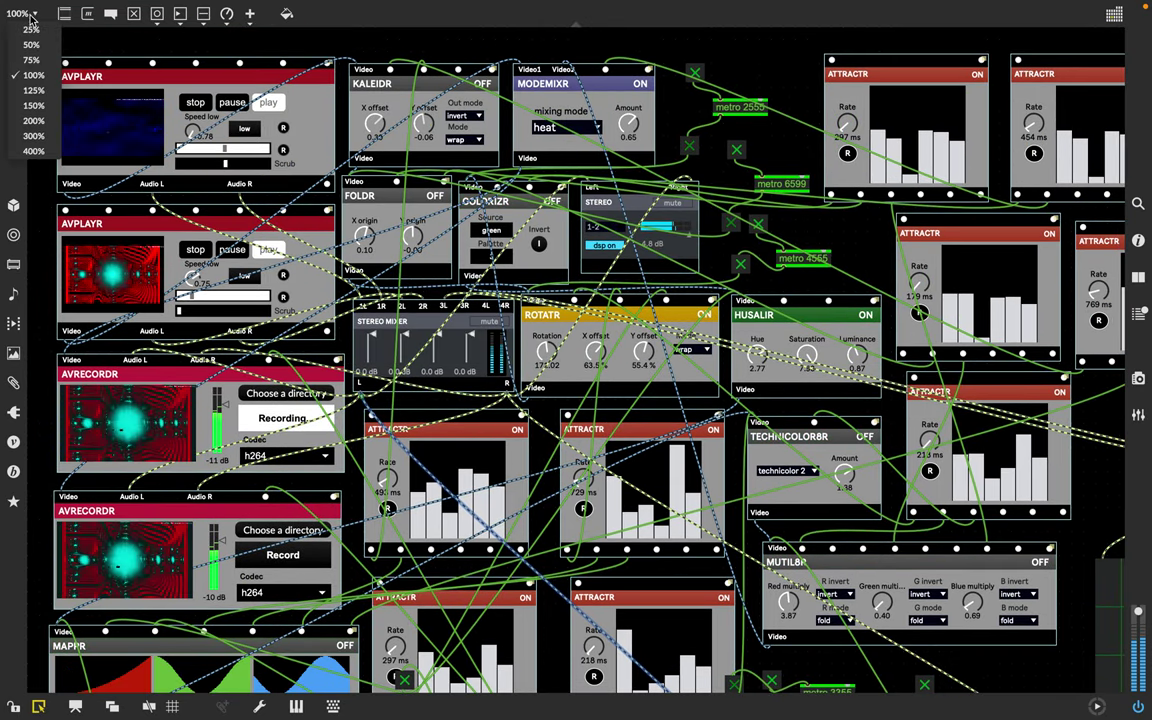
pyautogui.click(31, 45)
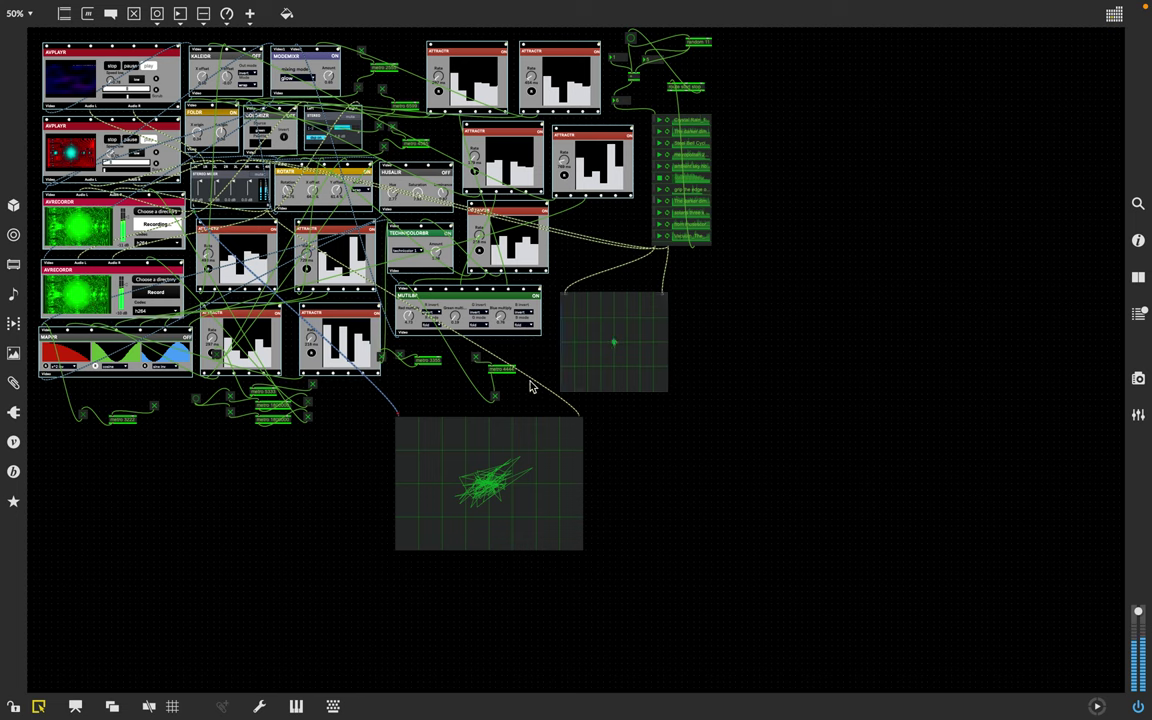
pyautogui.click(12, 708)
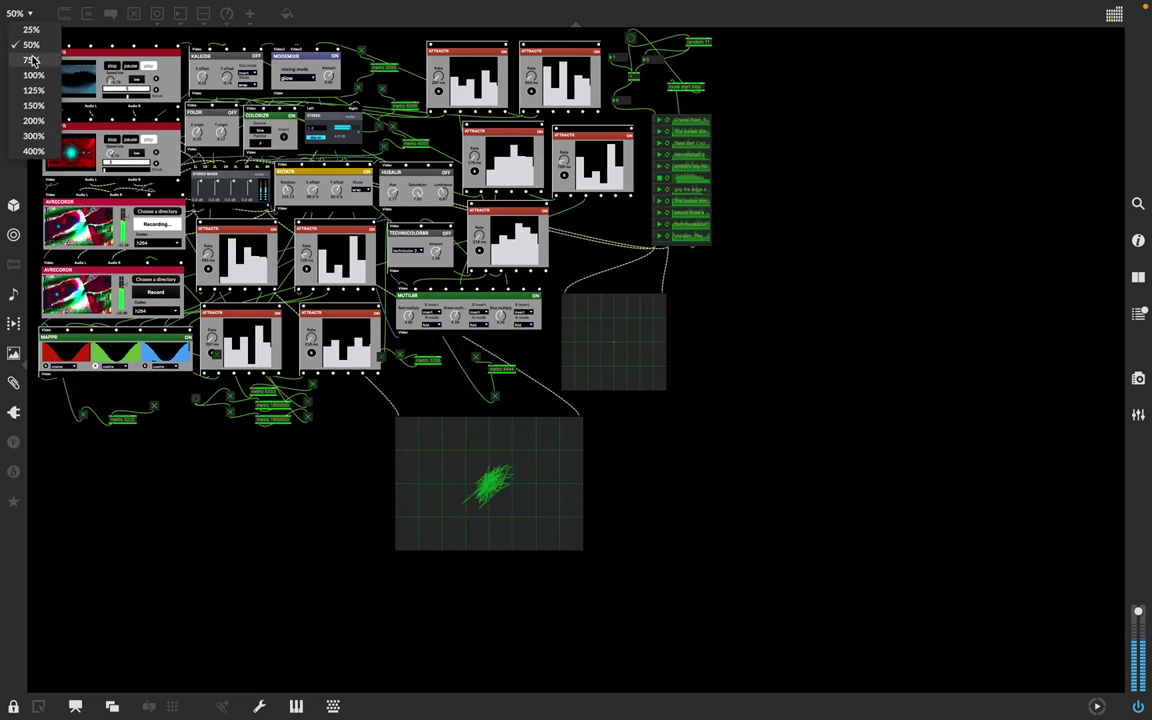
pyautogui.click(33, 60)
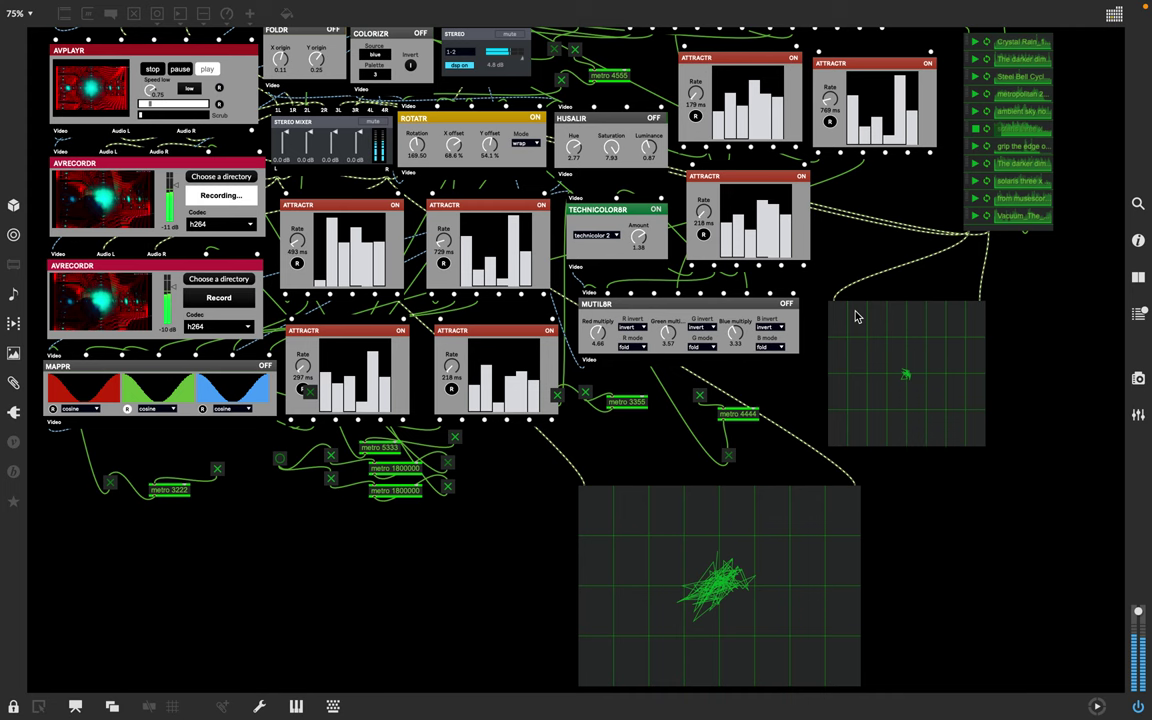
pyautogui.scroll(5, 855, 317)
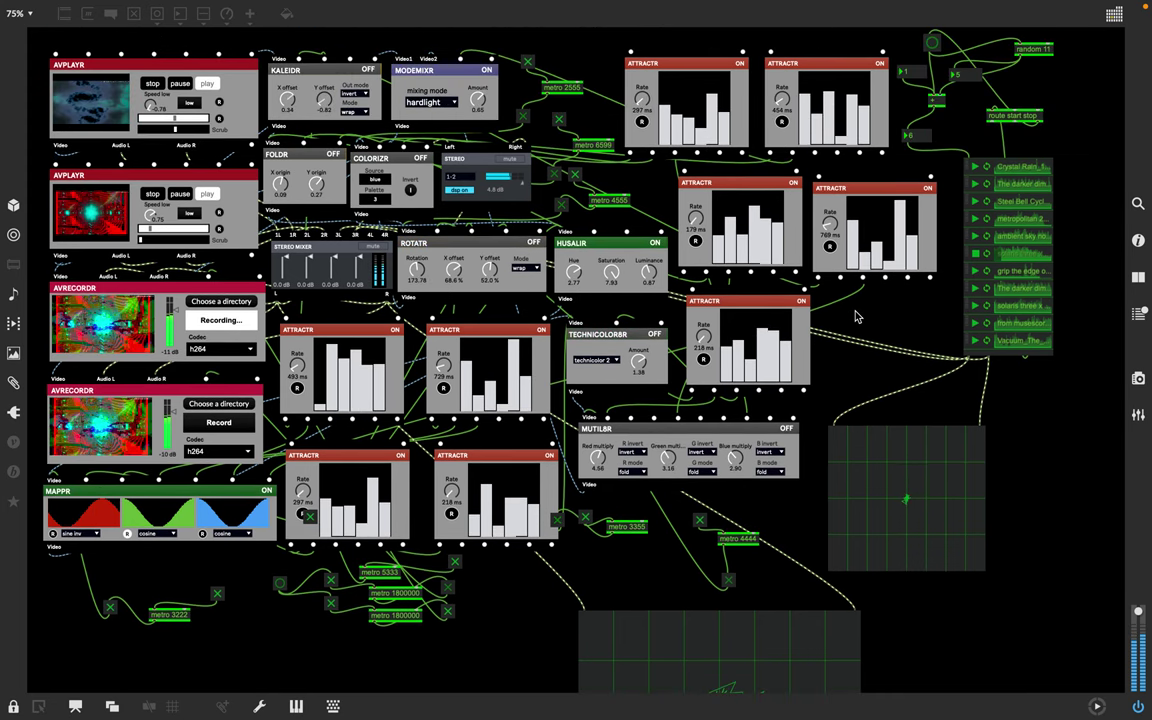